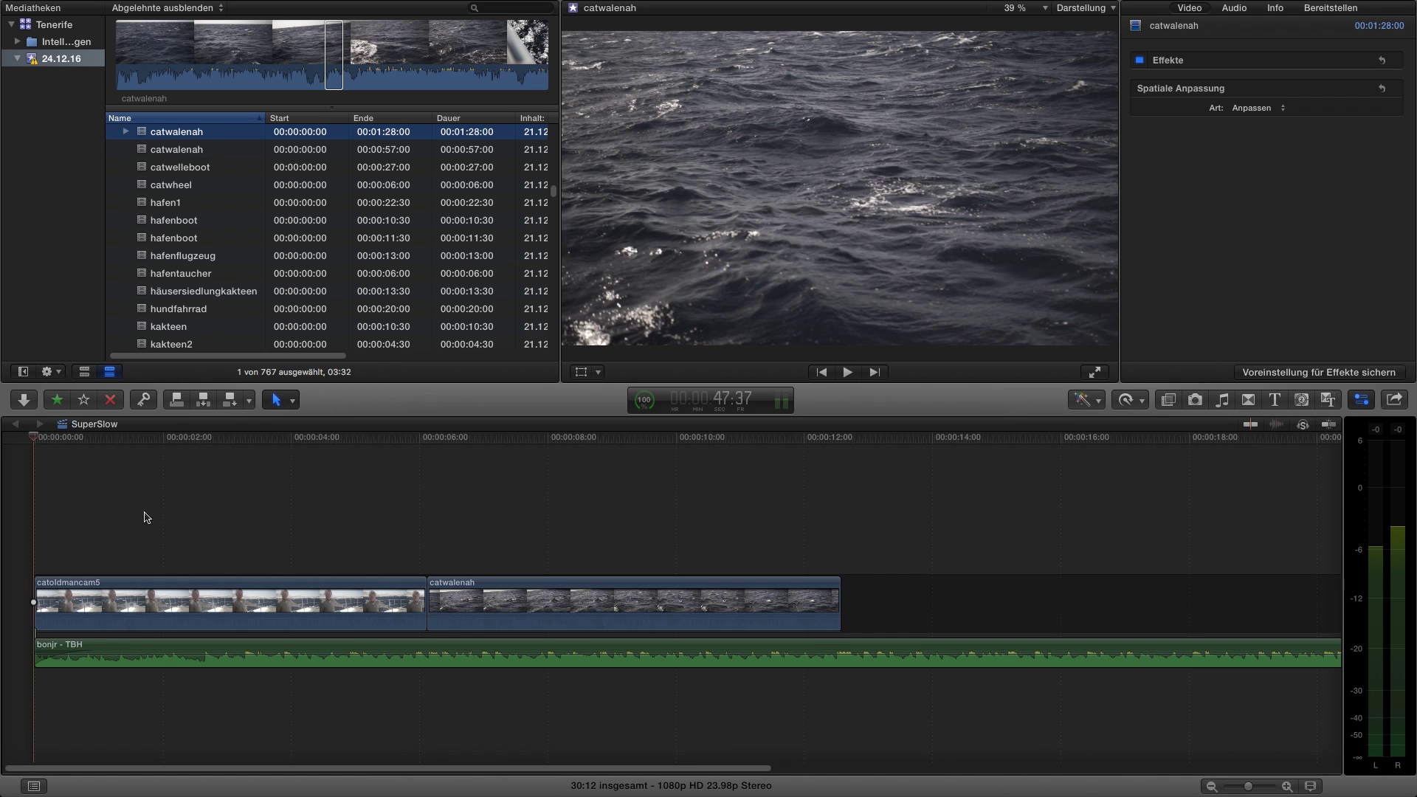
Step: Show the SuperSlow project timeline in the viewer in place of the catwalenah browser clip
left_click(171, 527)
Step: Scrub and play through the catoldmancam5 old man shot and the catwalenah sea footage
left_click_drag(148, 436, 268, 522)
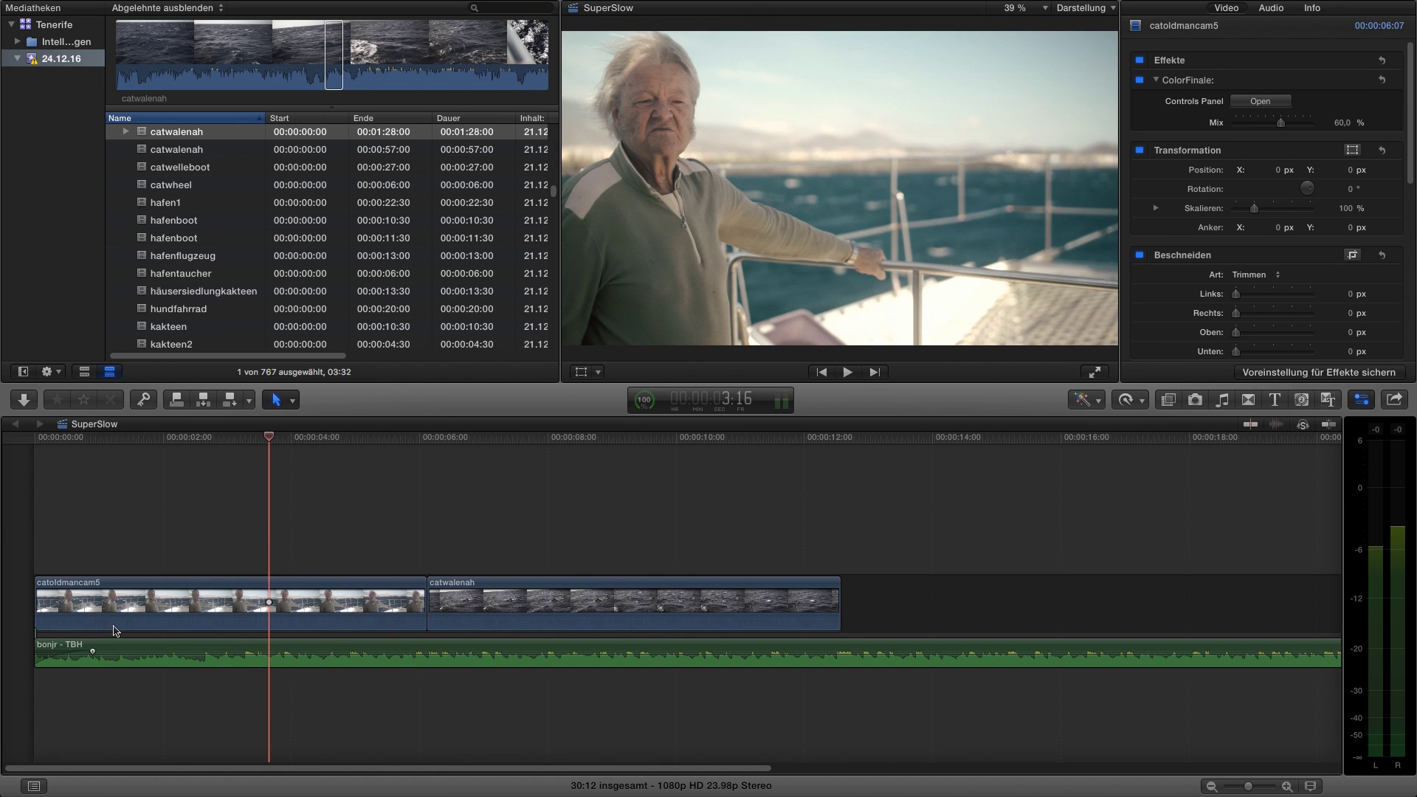
left_click(87, 513)
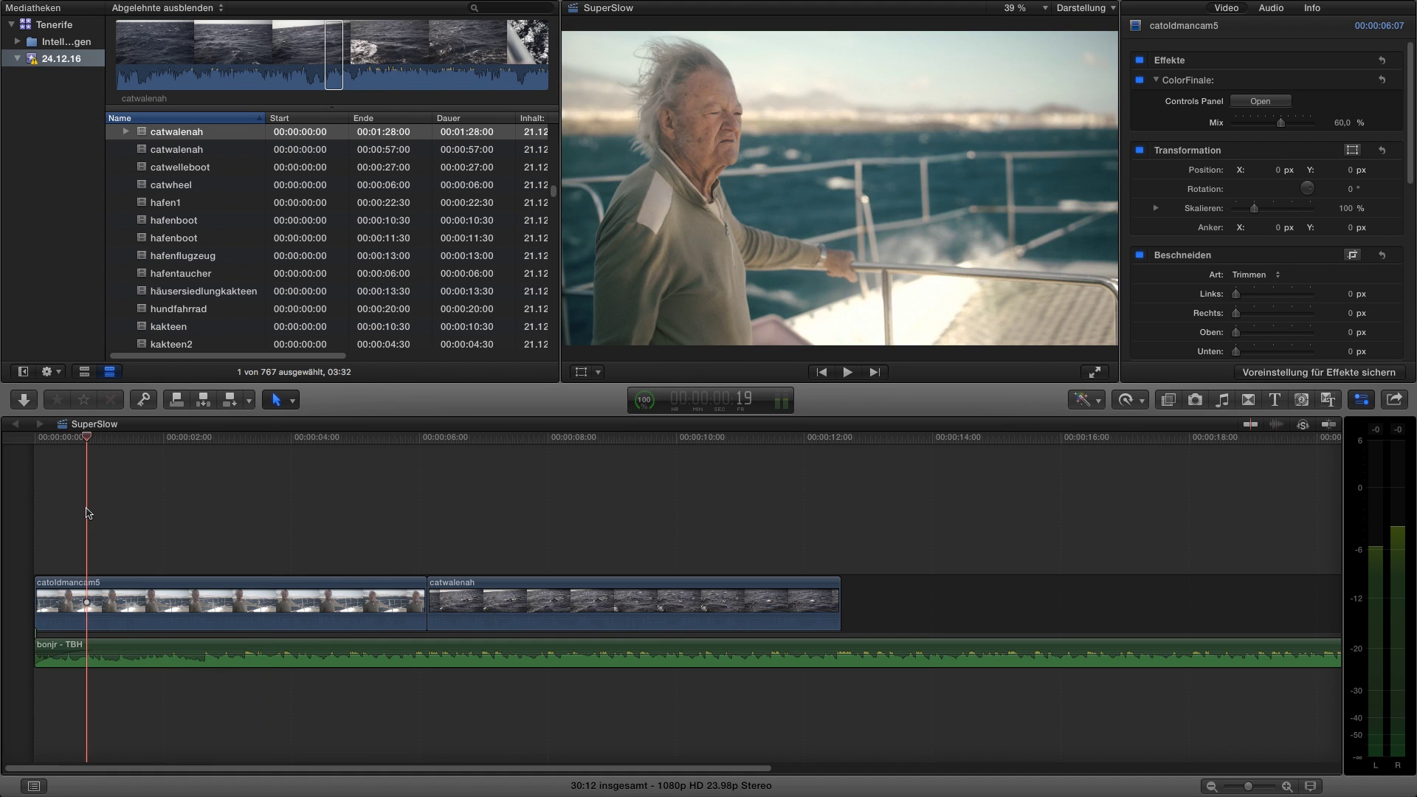
key("space")
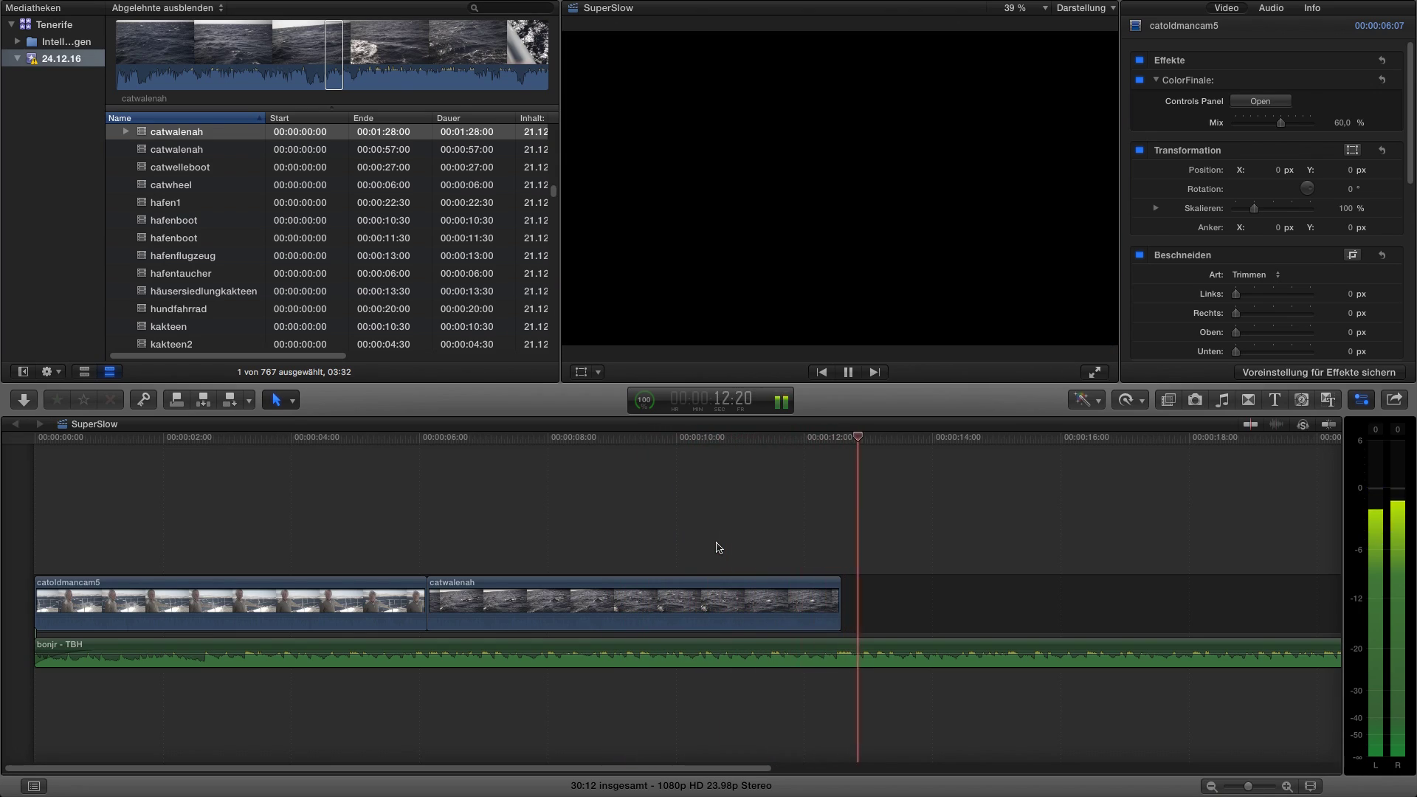
left_click(128, 502)
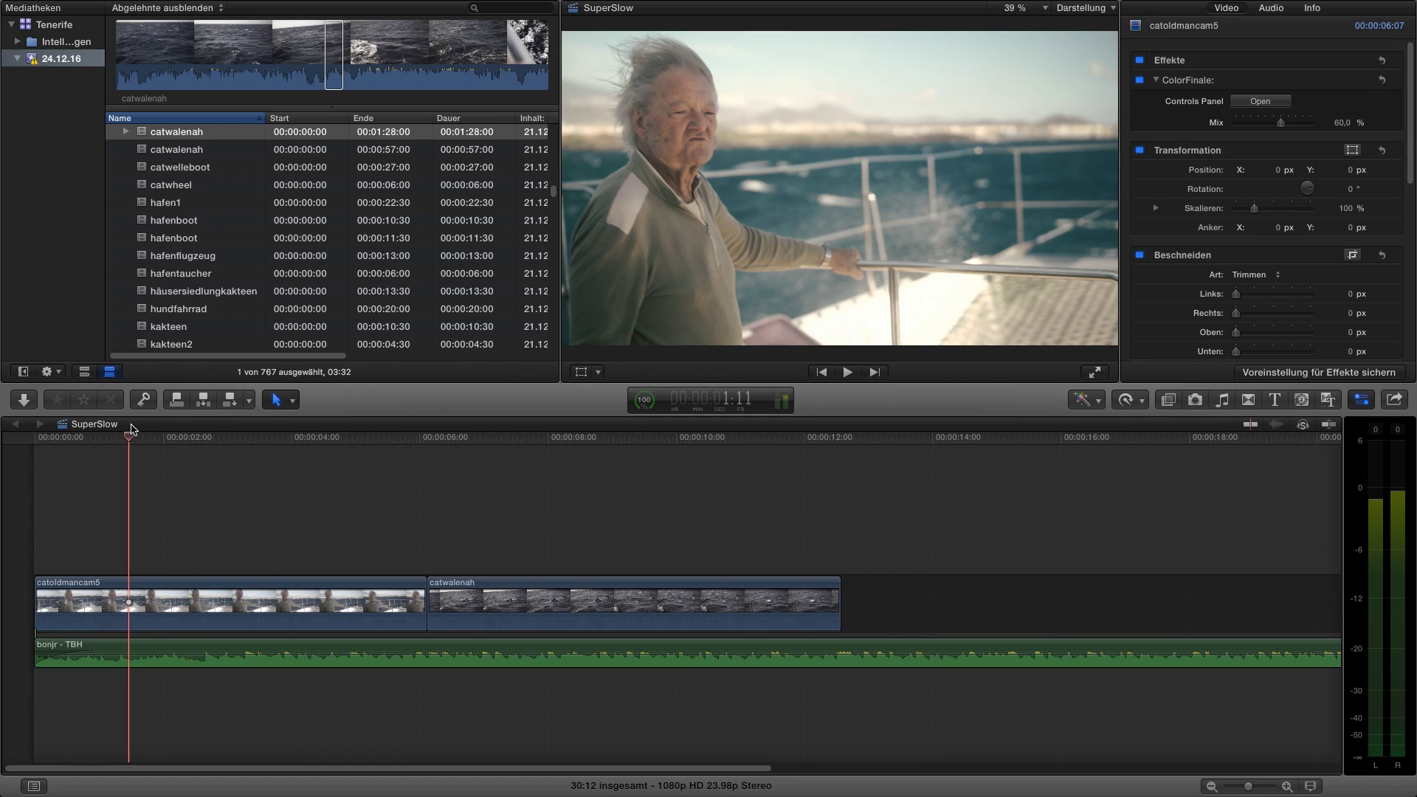
left_click_drag(129, 440, 294, 526)
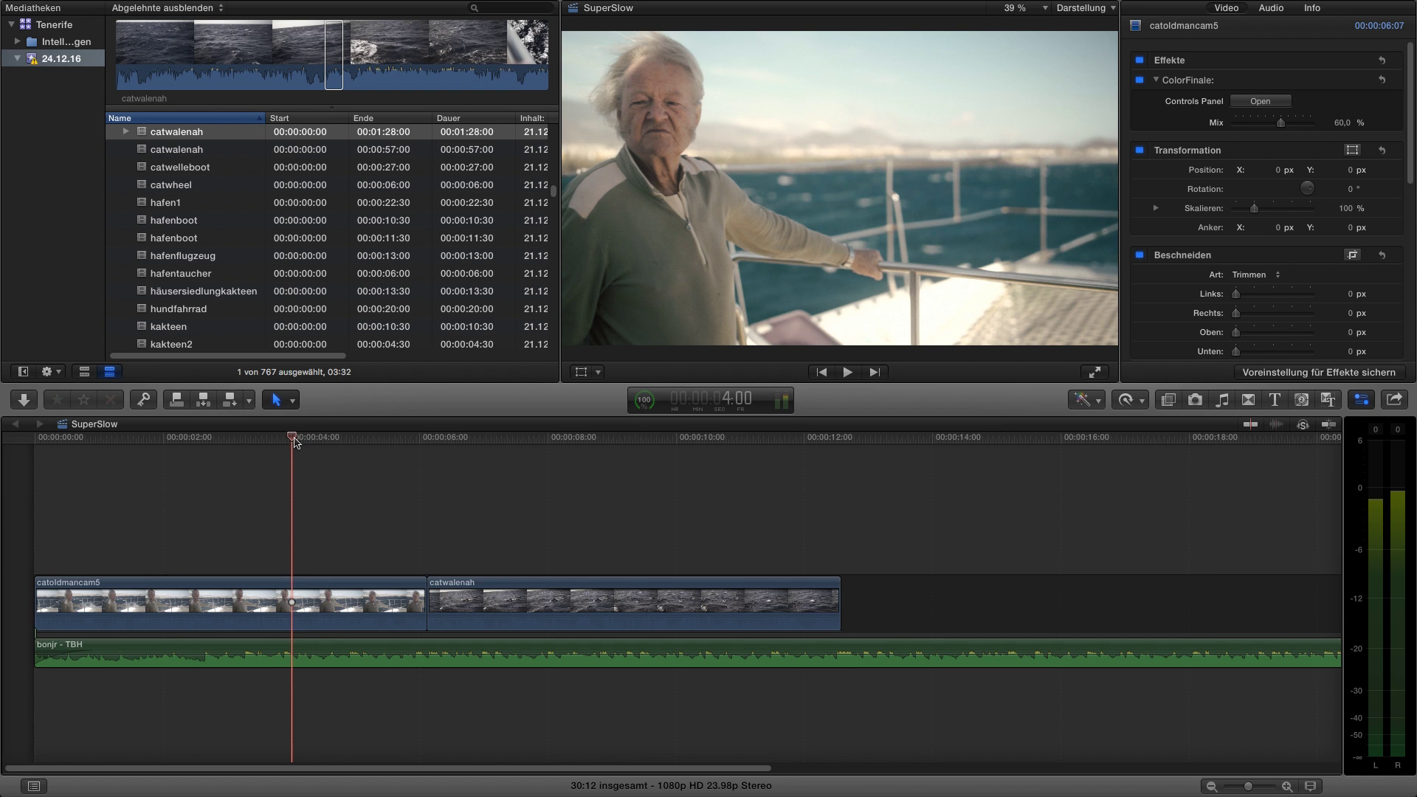
left_click_drag(295, 441, 142, 480)
Step: Blade catoldmancam5 at about 2:16 and 2:20, then select the 00:04 sliver between the cuts
left_click(1287, 787)
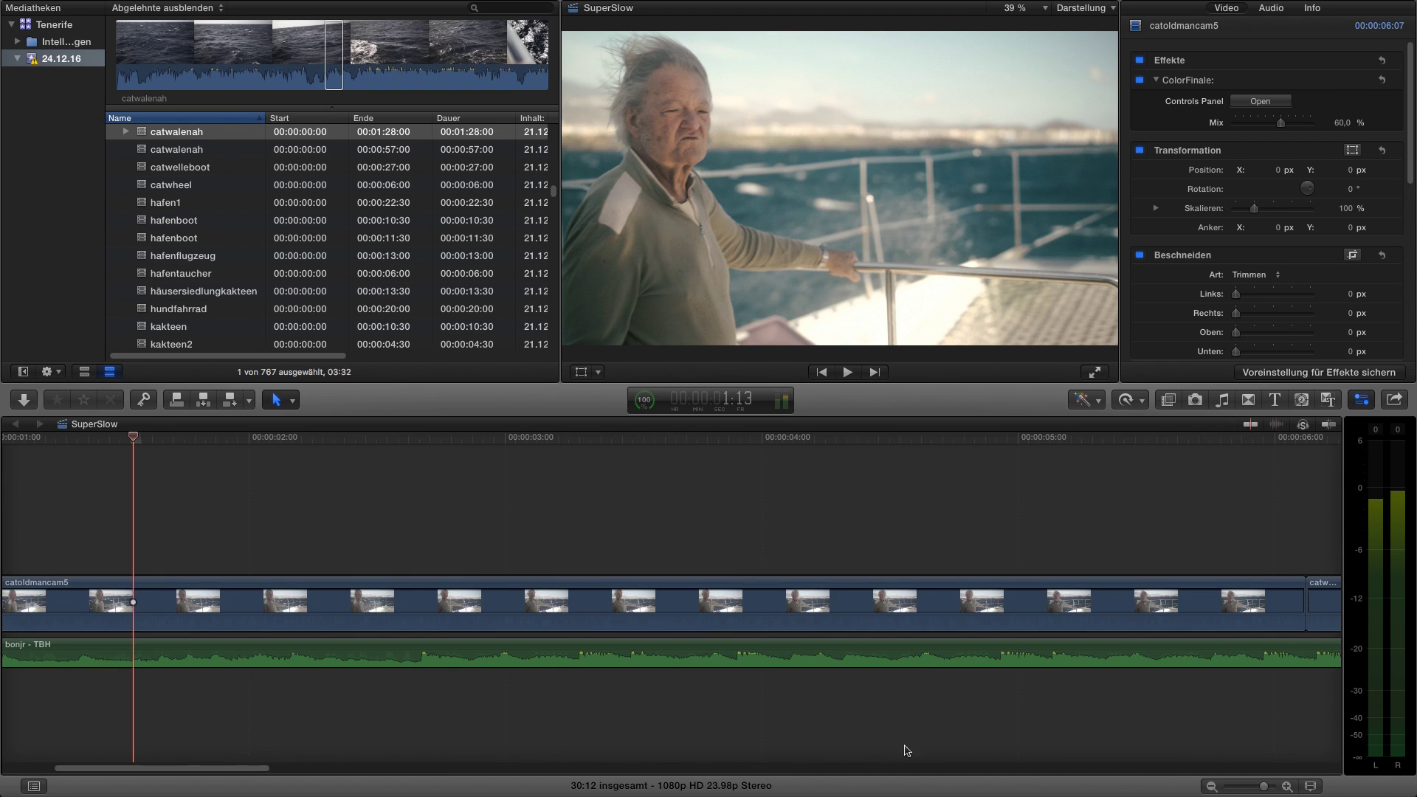
left_click_drag(222, 769, 175, 769)
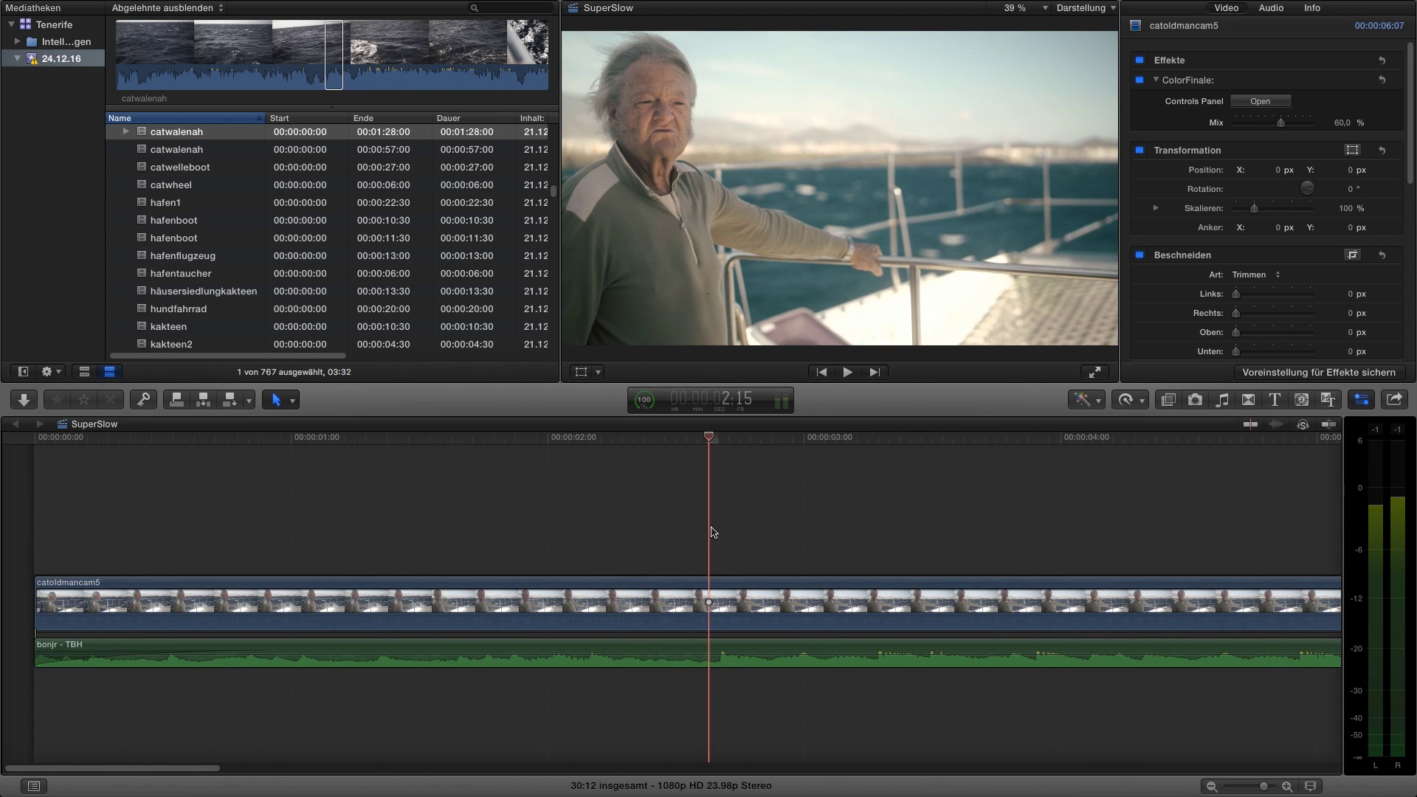
key("Right")
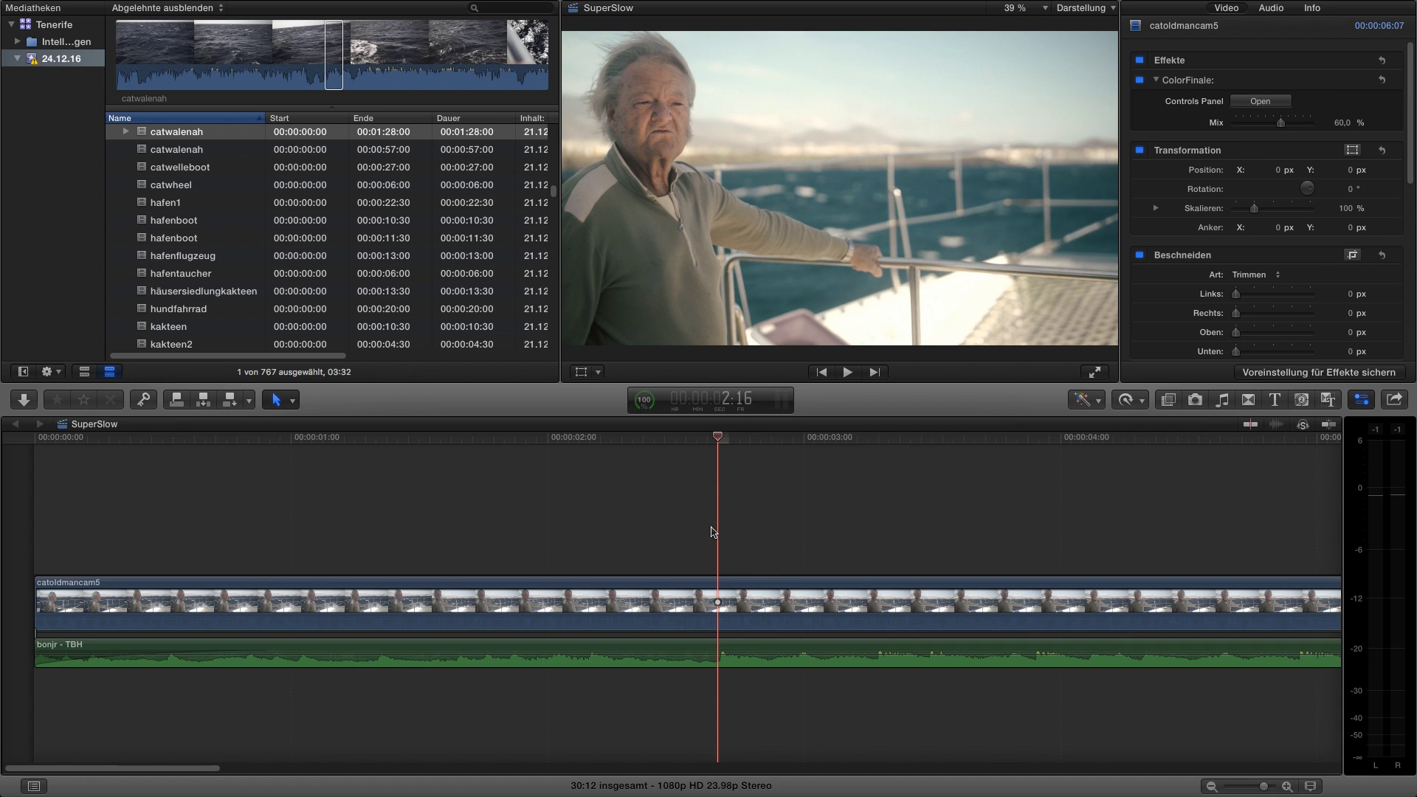
key("super+b")
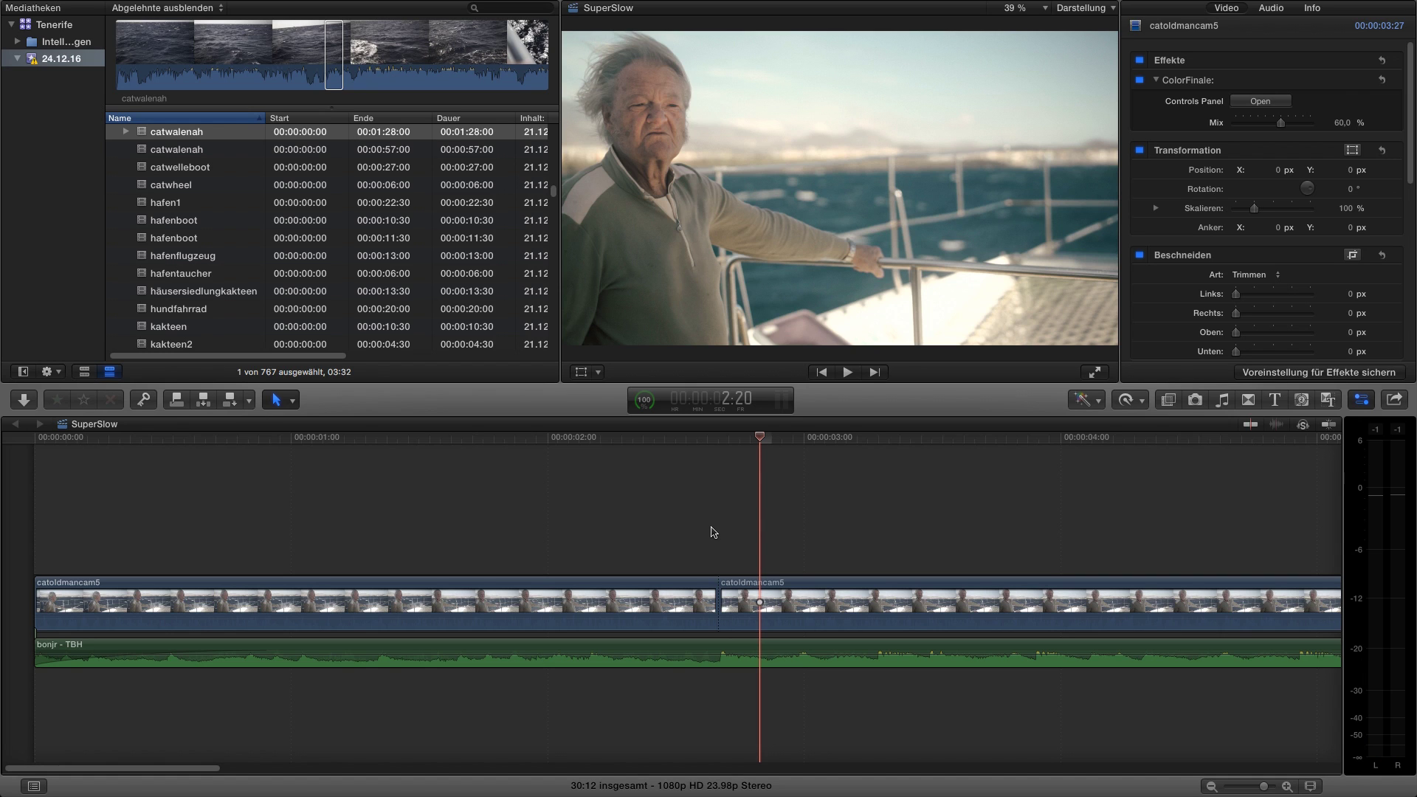
key("super+b")
left_click(731, 604)
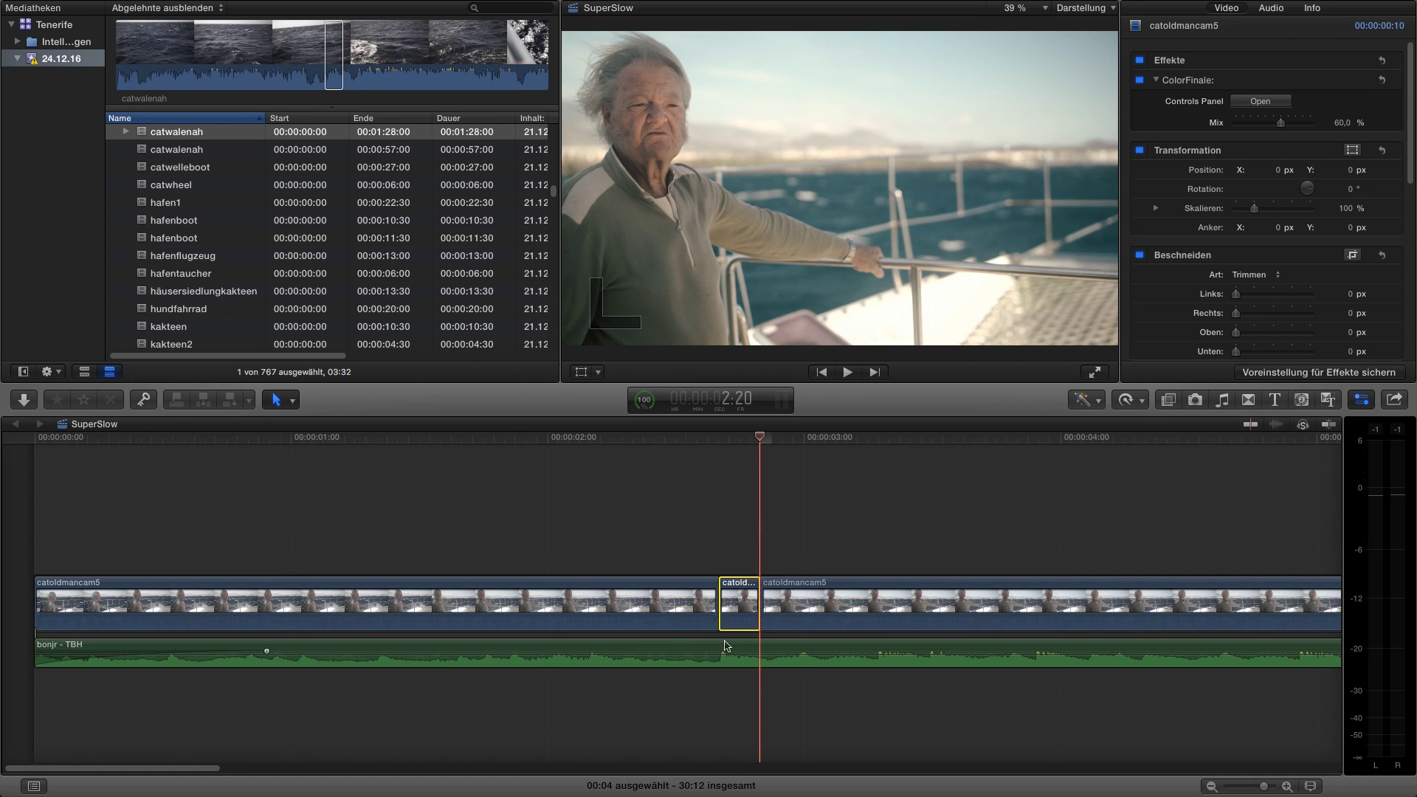
Step: Give the sliver a custom 5% retime rate, stretching it to 01:08
left_click(1141, 405)
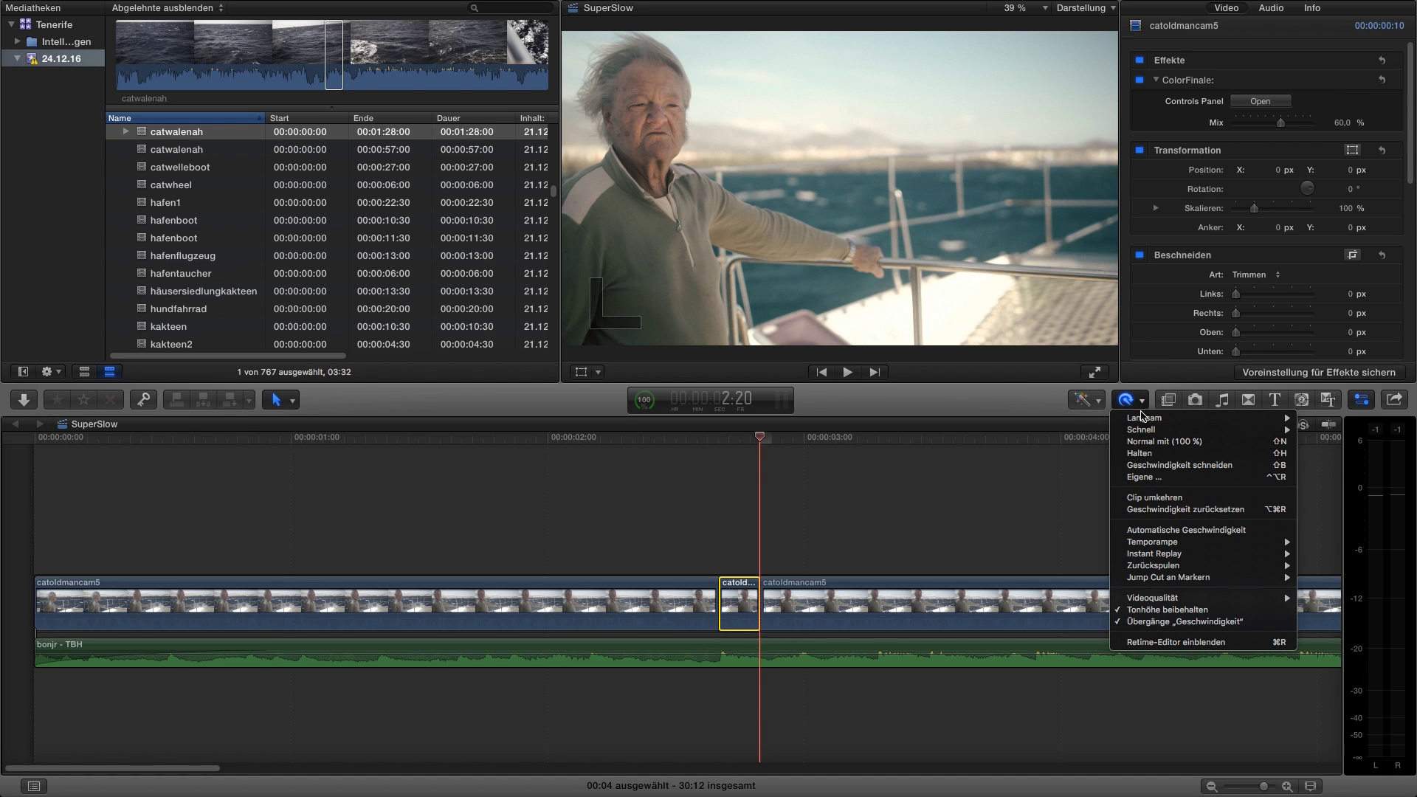
left_click(1147, 478)
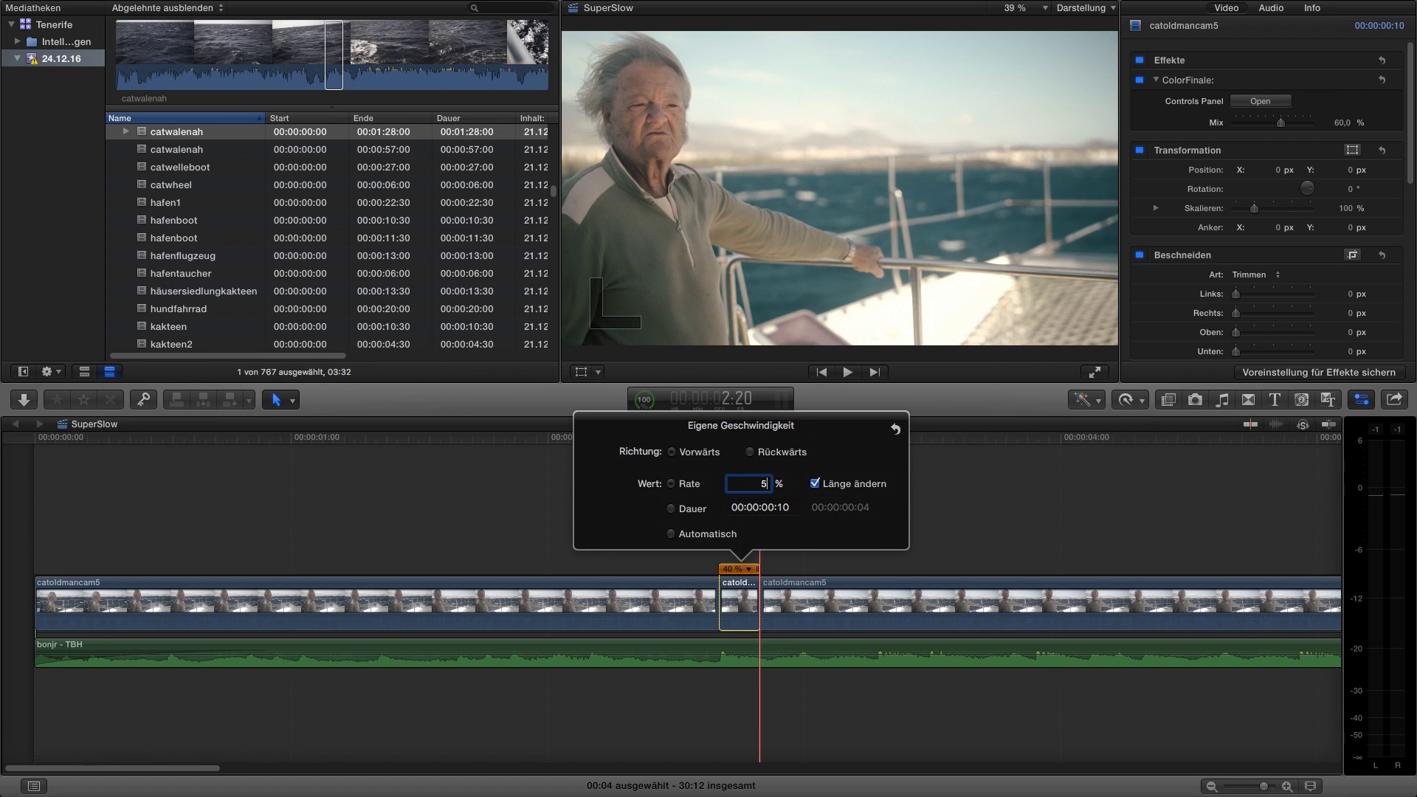
type("5")
key("Return")
left_click(604, 493)
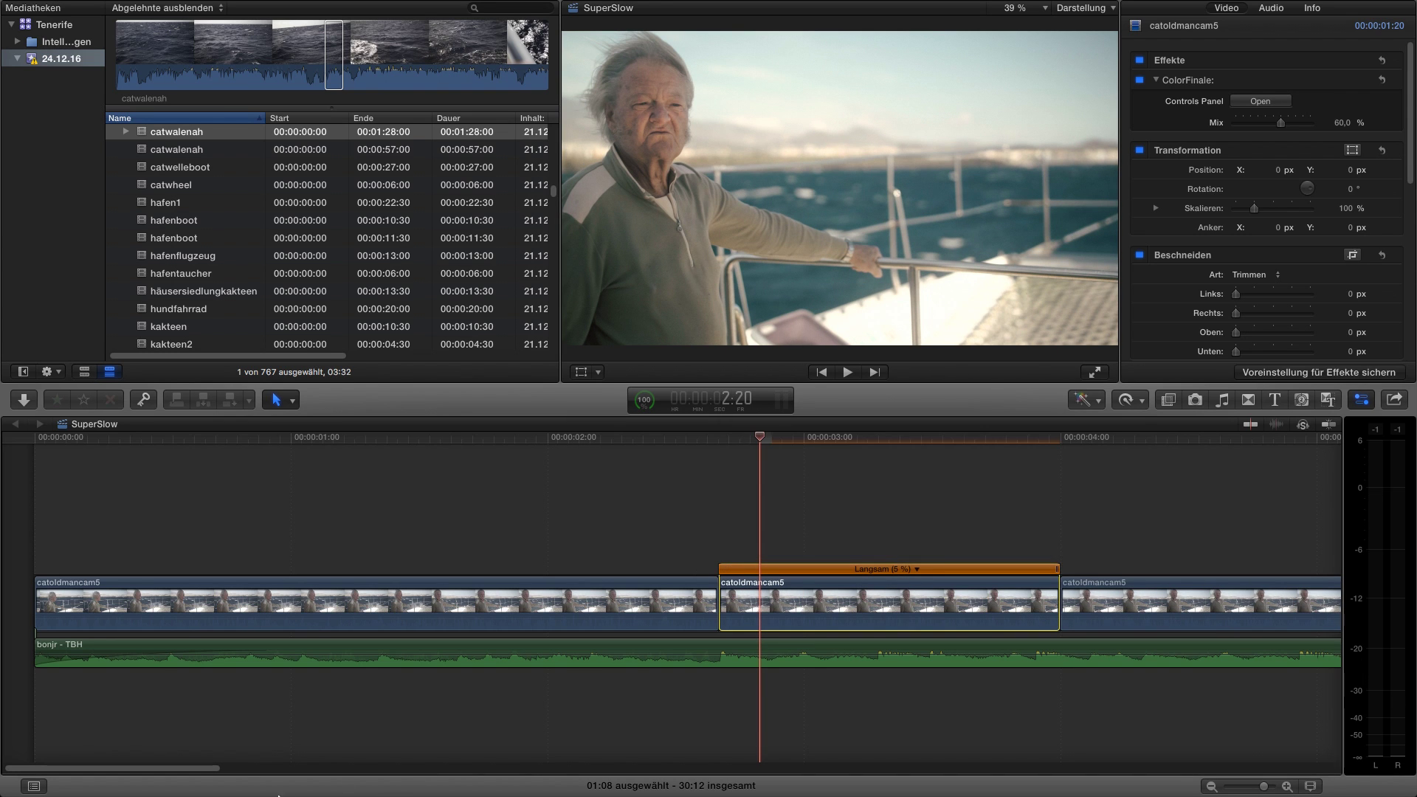
Step: Review the 5% sliver, then drag its retime handle to slow it to 3%, 02:11 long
left_click_drag(209, 768, 279, 781)
left_click(667, 528)
key("space")
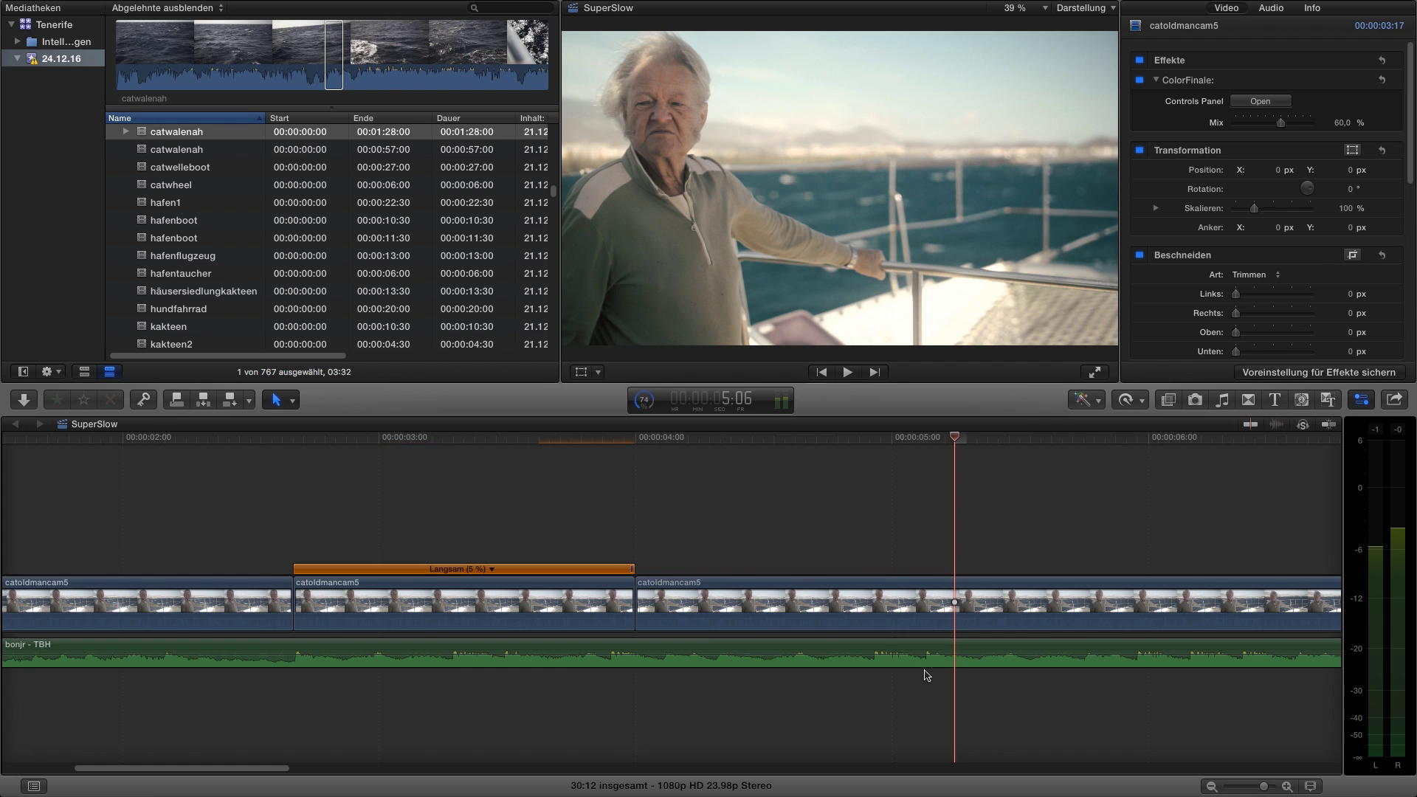
left_click(889, 482)
key("space")
key("space")
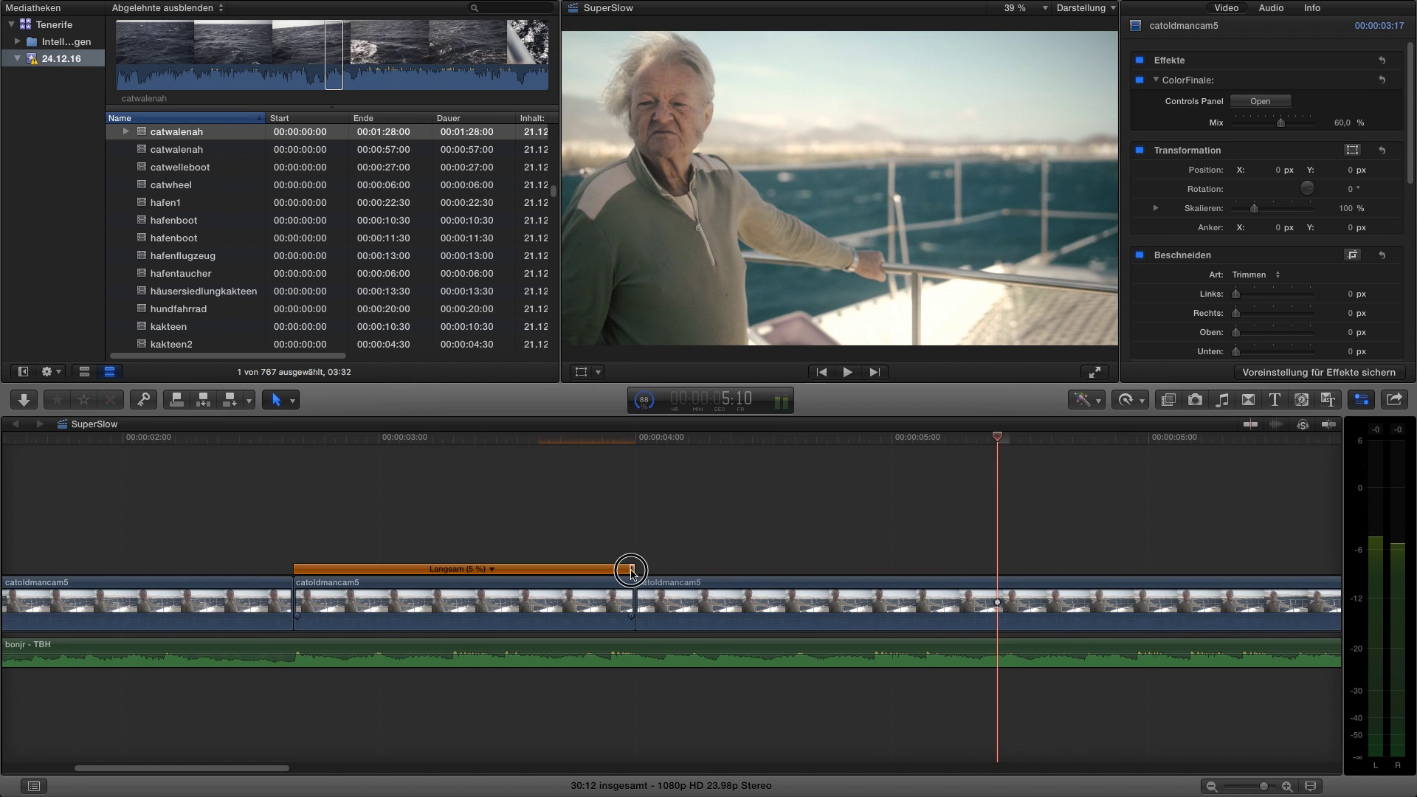
left_click_drag(631, 575, 921, 580)
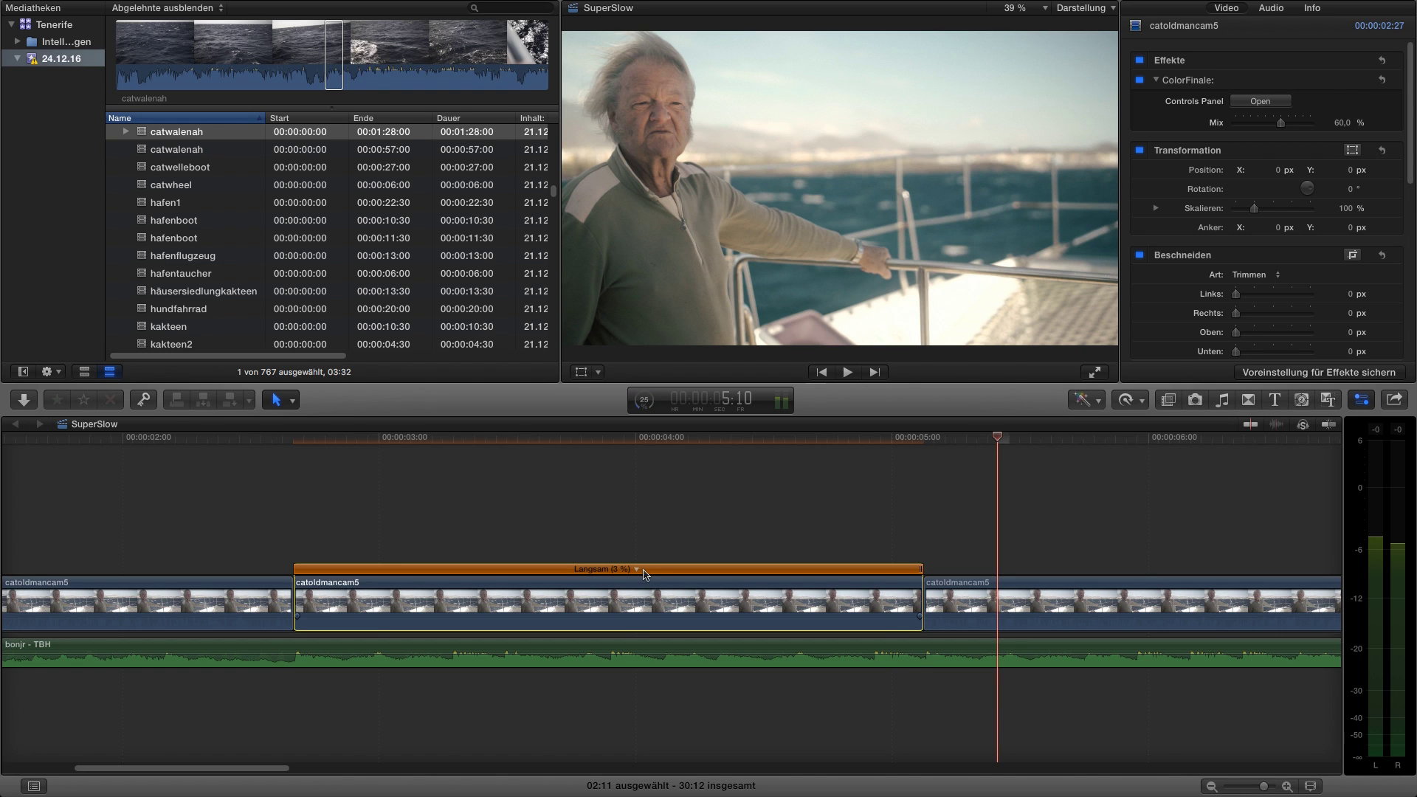
left_click(1142, 403)
Step: Set the sliver's retime video quality to Optischer Fluss (Optical Flow)
mouse_move(1166, 555)
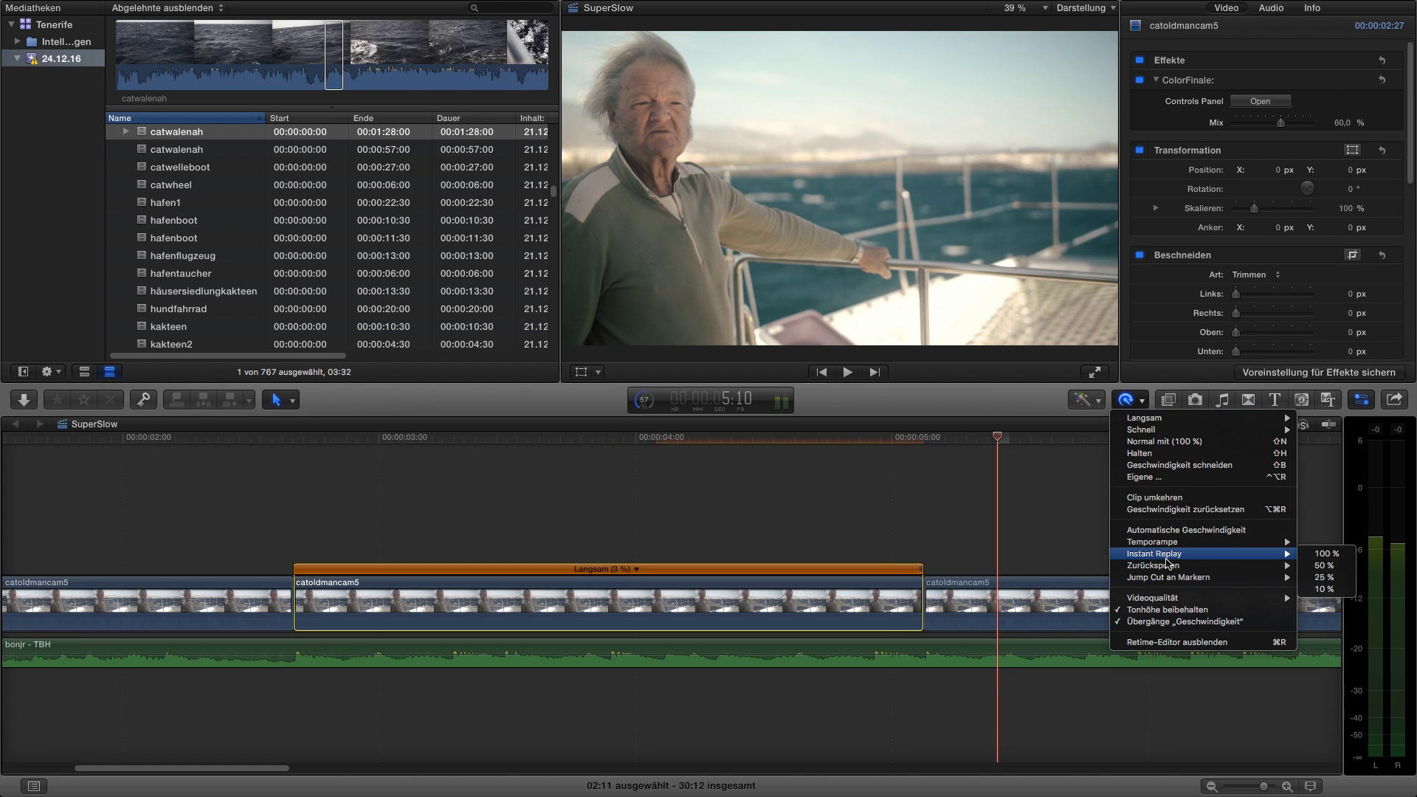
left_click(804, 524)
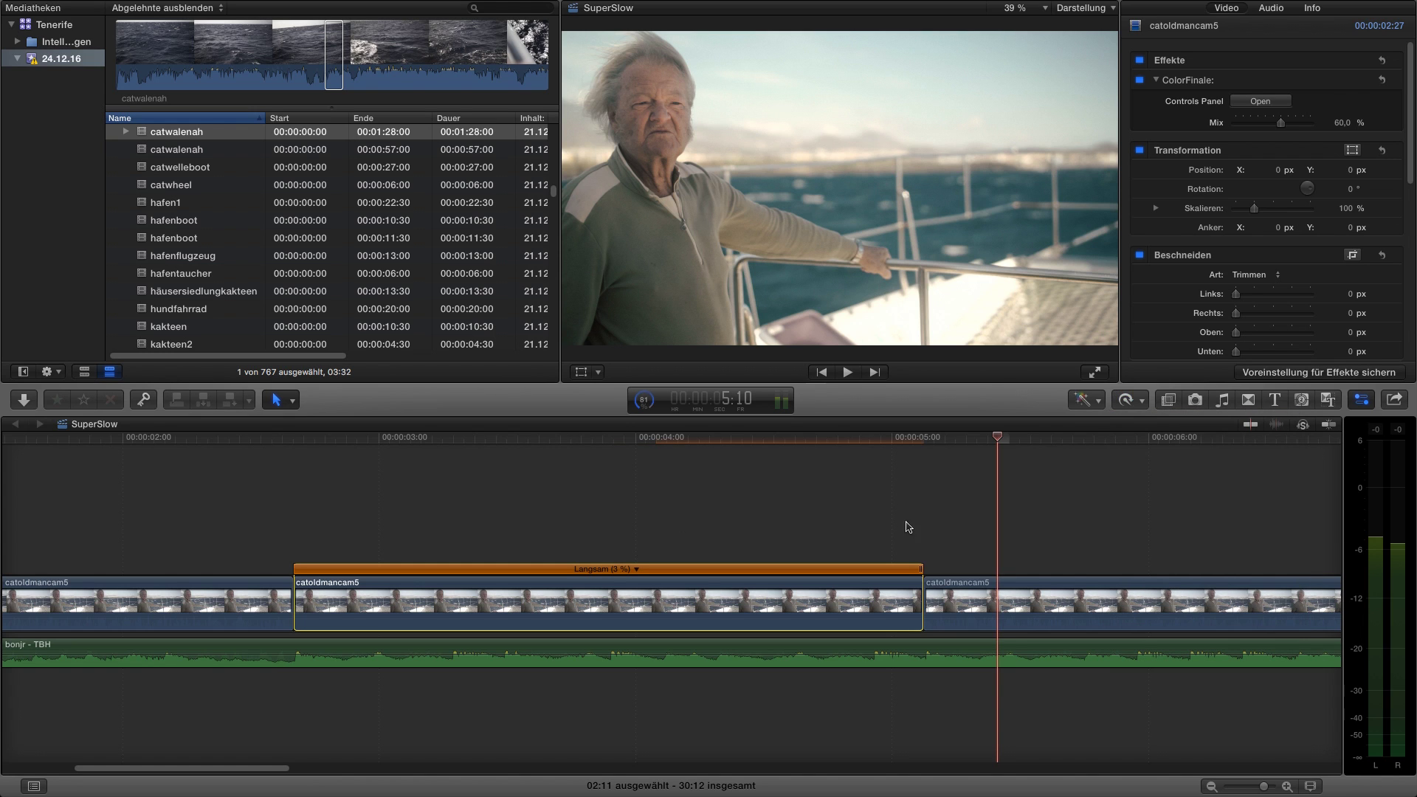
left_click(1140, 401)
mouse_move(1168, 600)
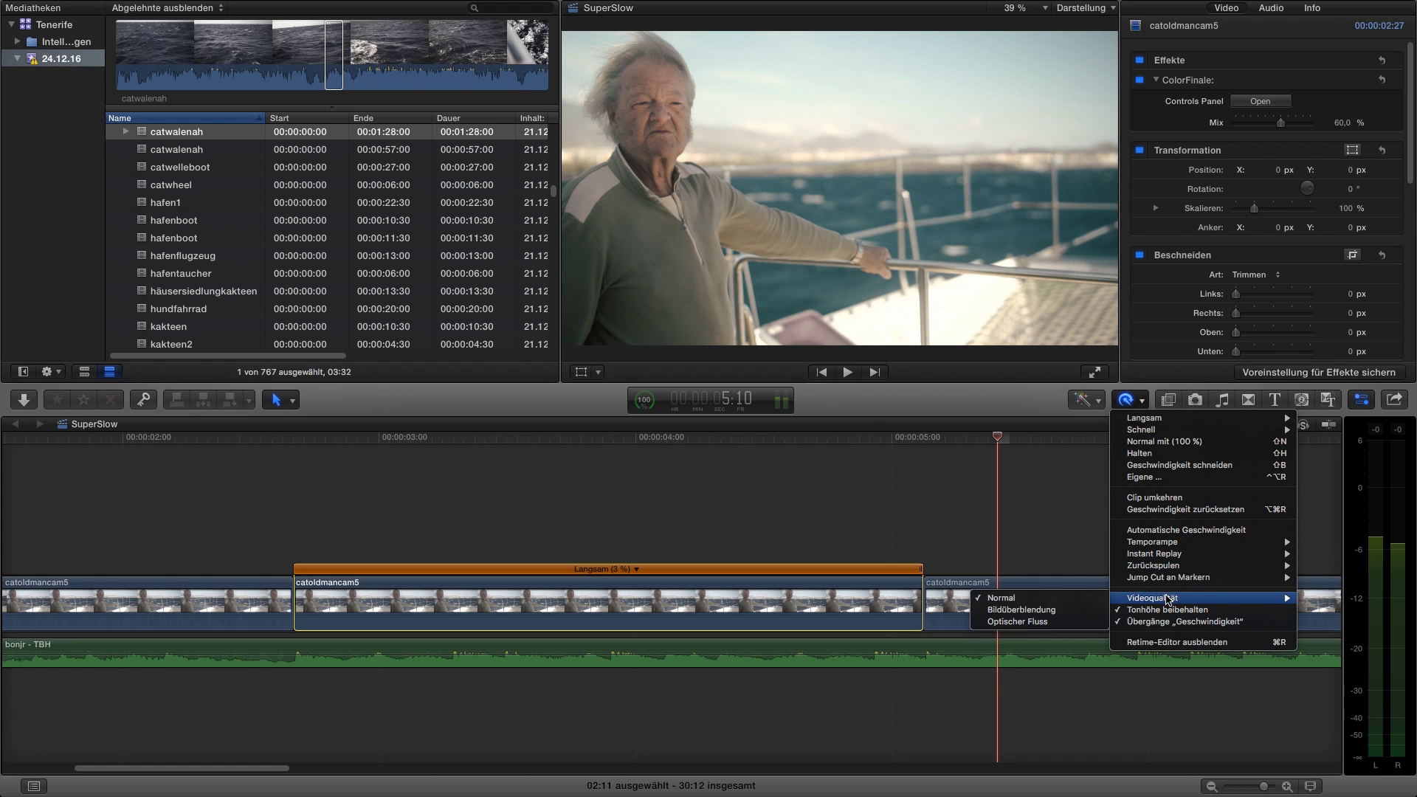
left_click(1021, 623)
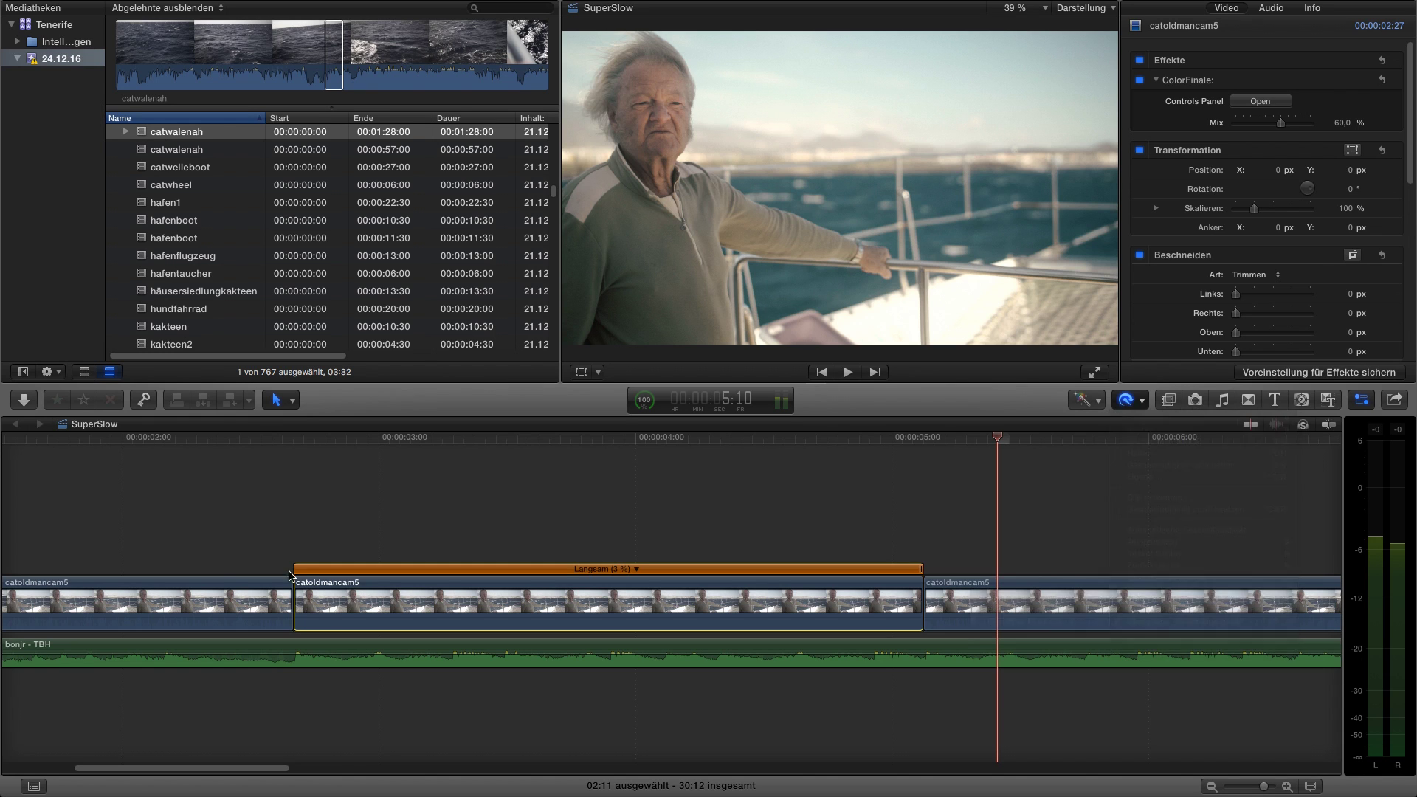
Step: Confirm the Optical Flow setting and play back the 3% old man sliver
left_click(367, 481)
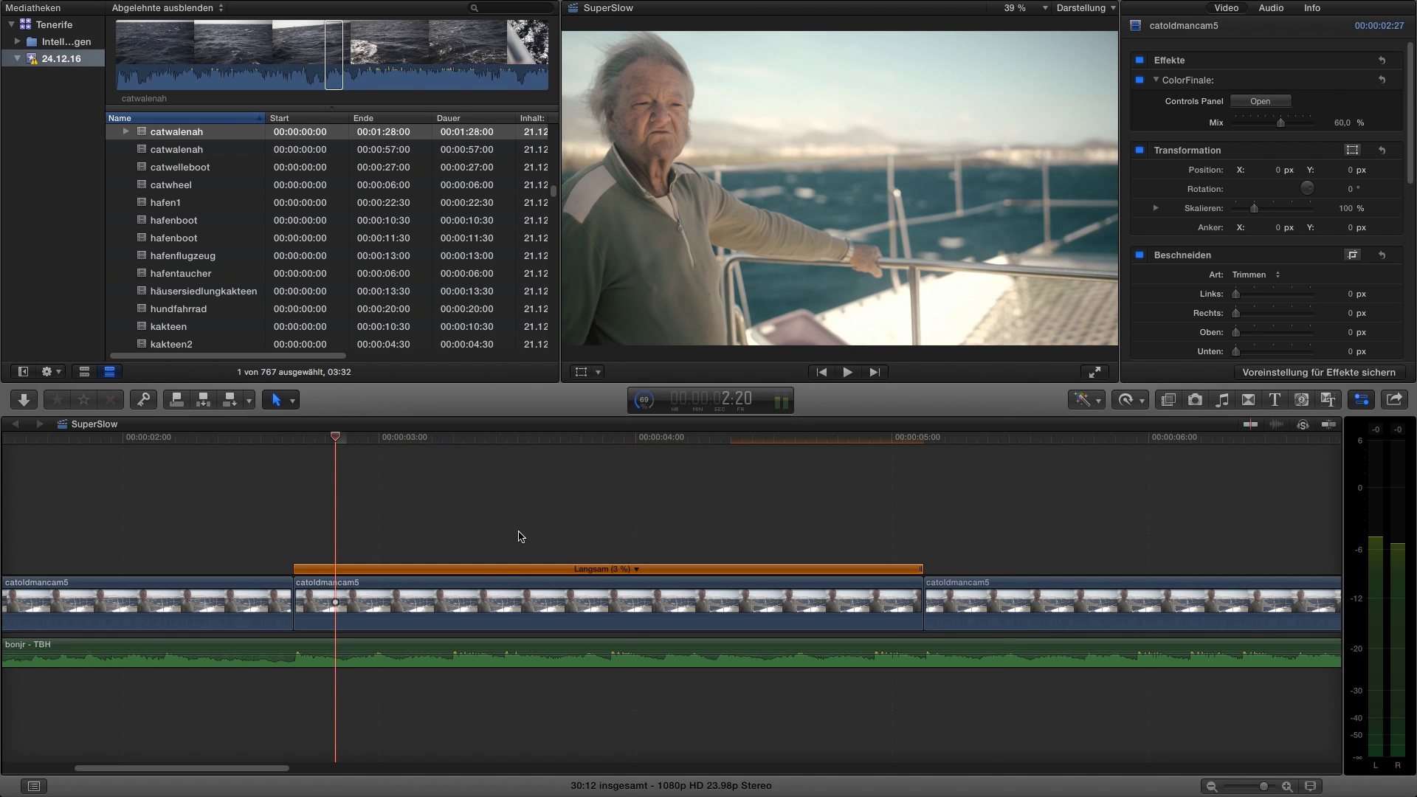
left_click(1127, 401)
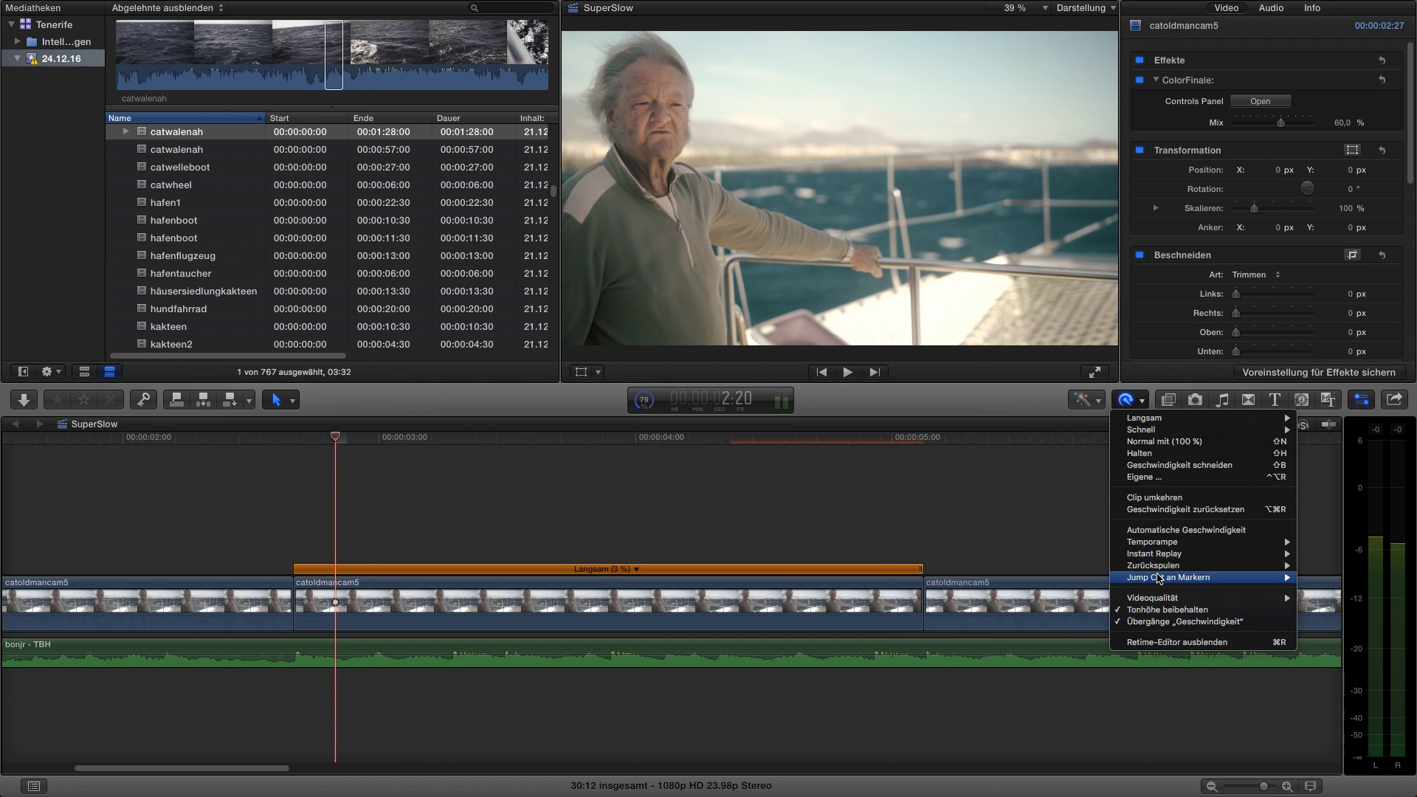
mouse_move(1153, 598)
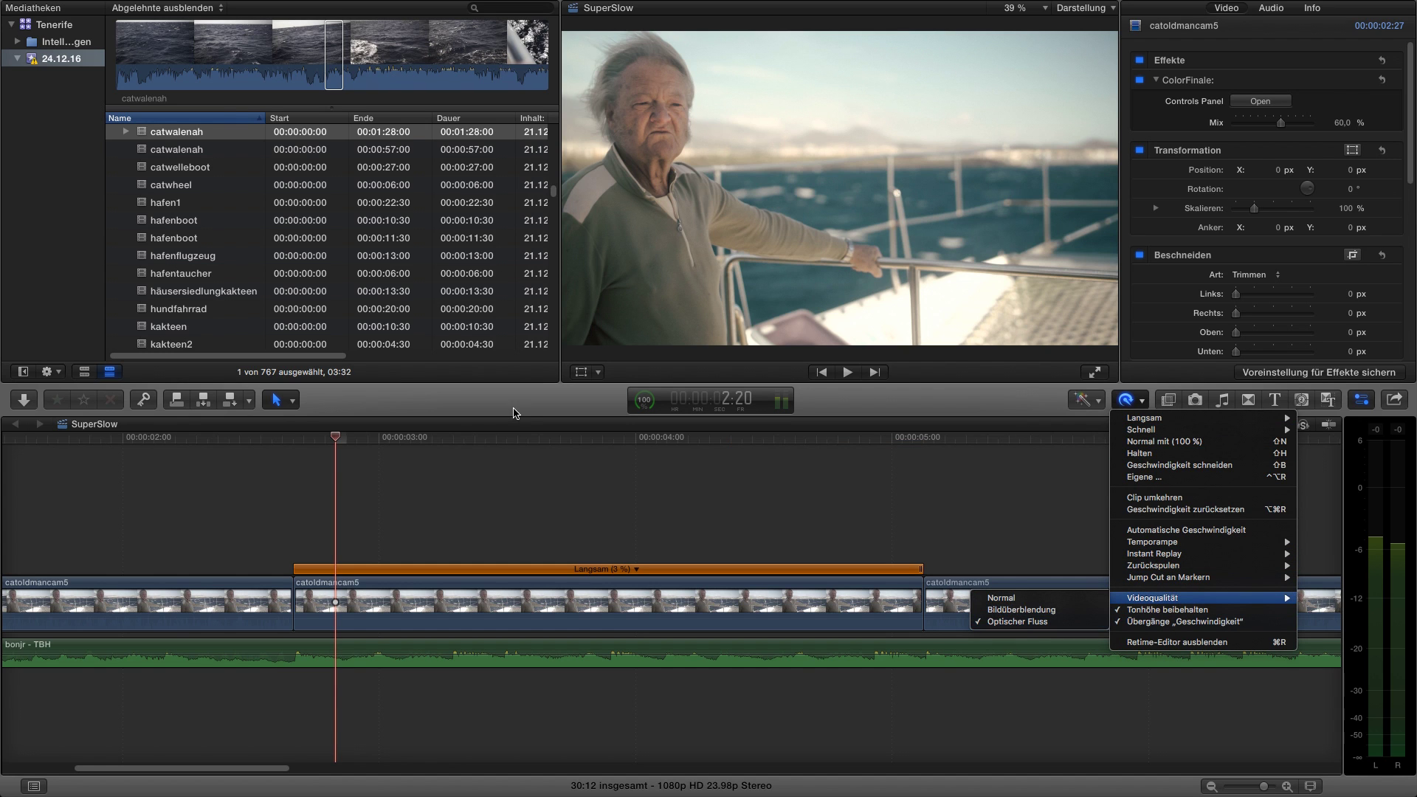
left_click(190, 471)
left_click(196, 473)
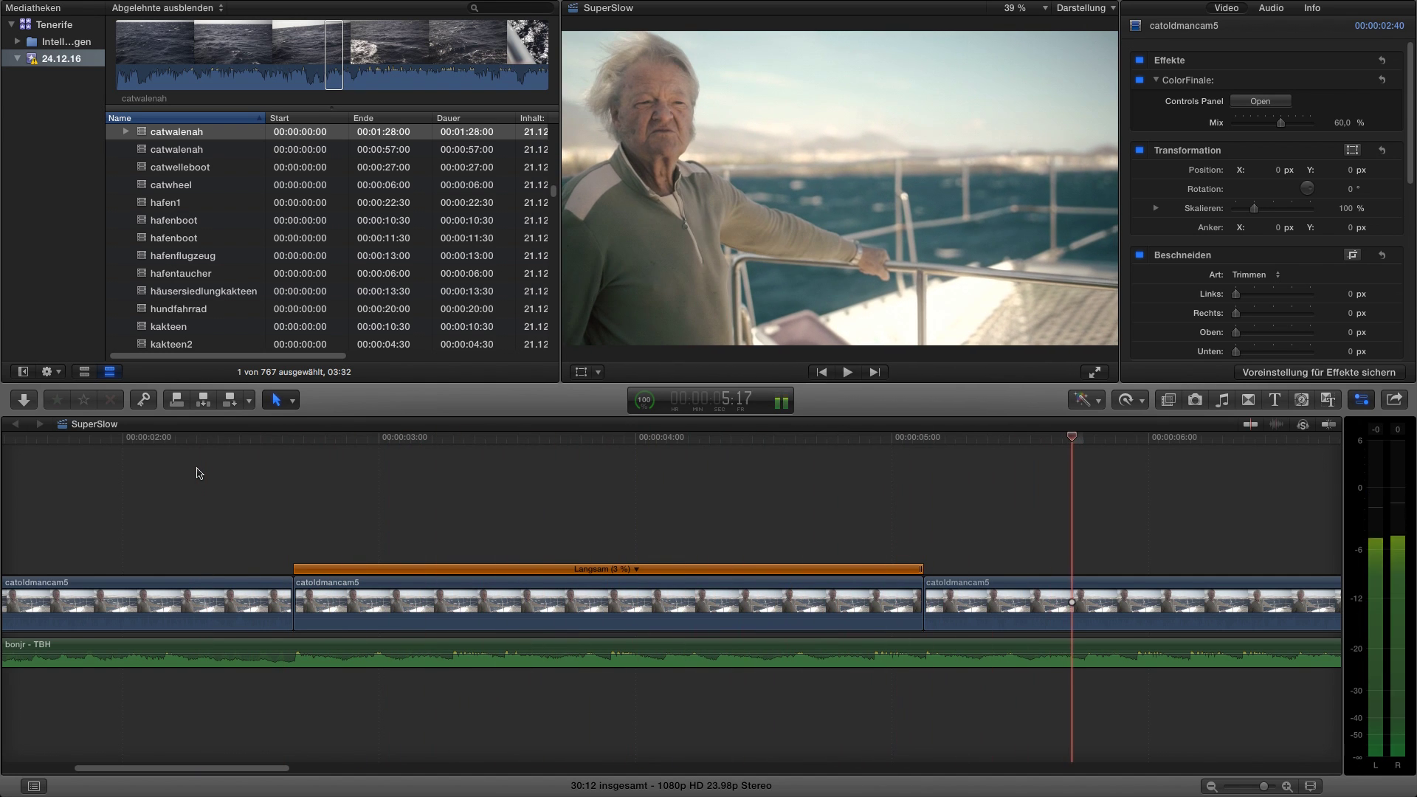
key("space")
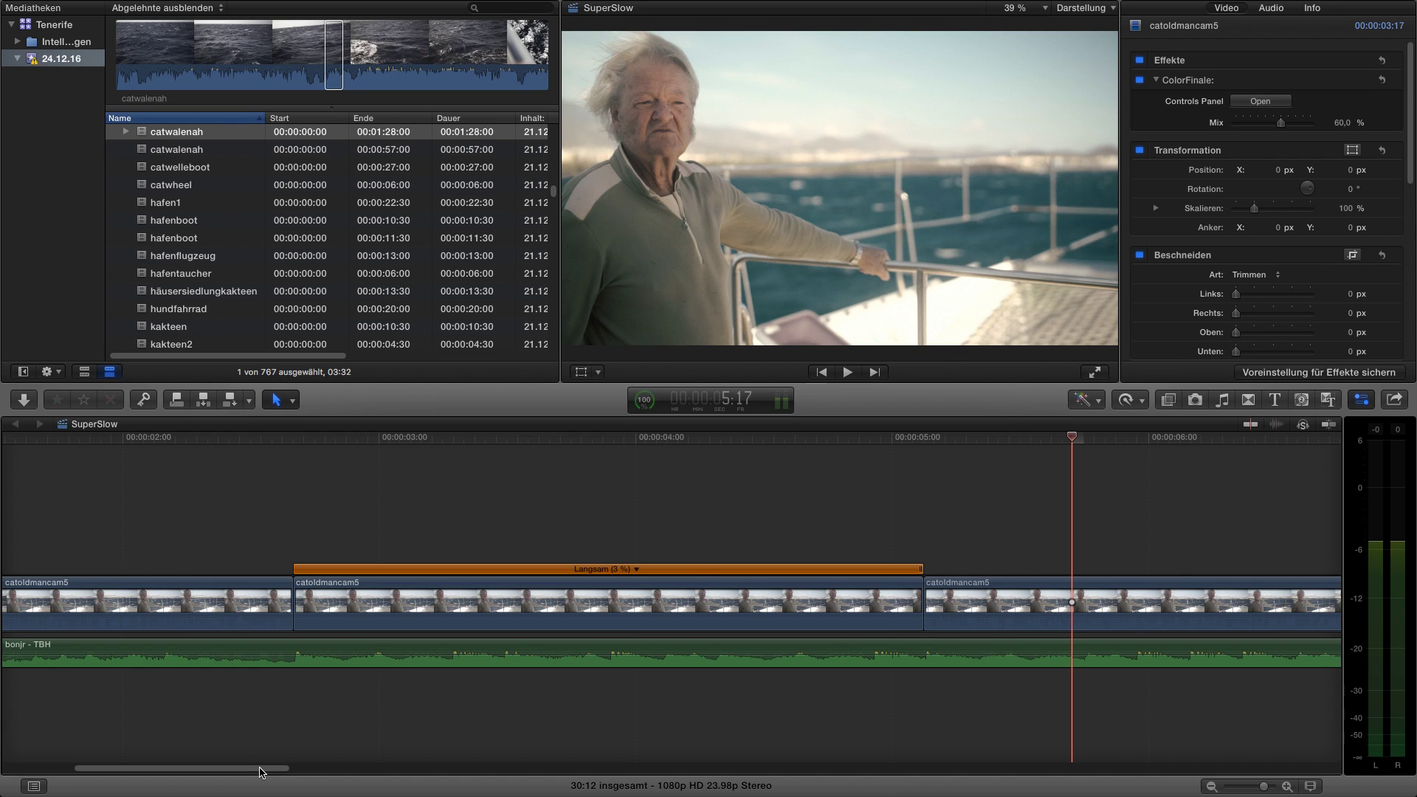
left_click_drag(260, 771, 324, 769)
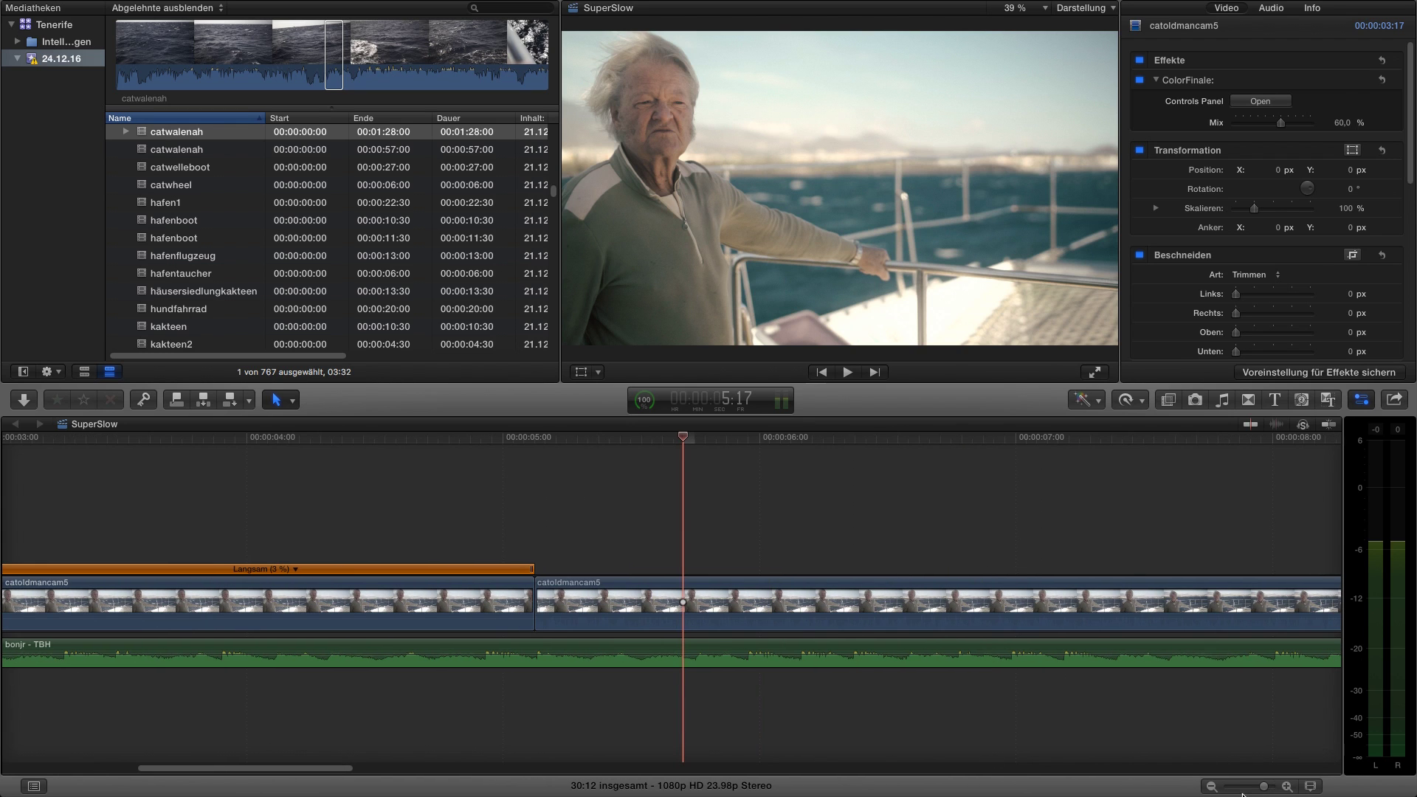
left_click(1211, 786)
left_click(490, 533)
key("space")
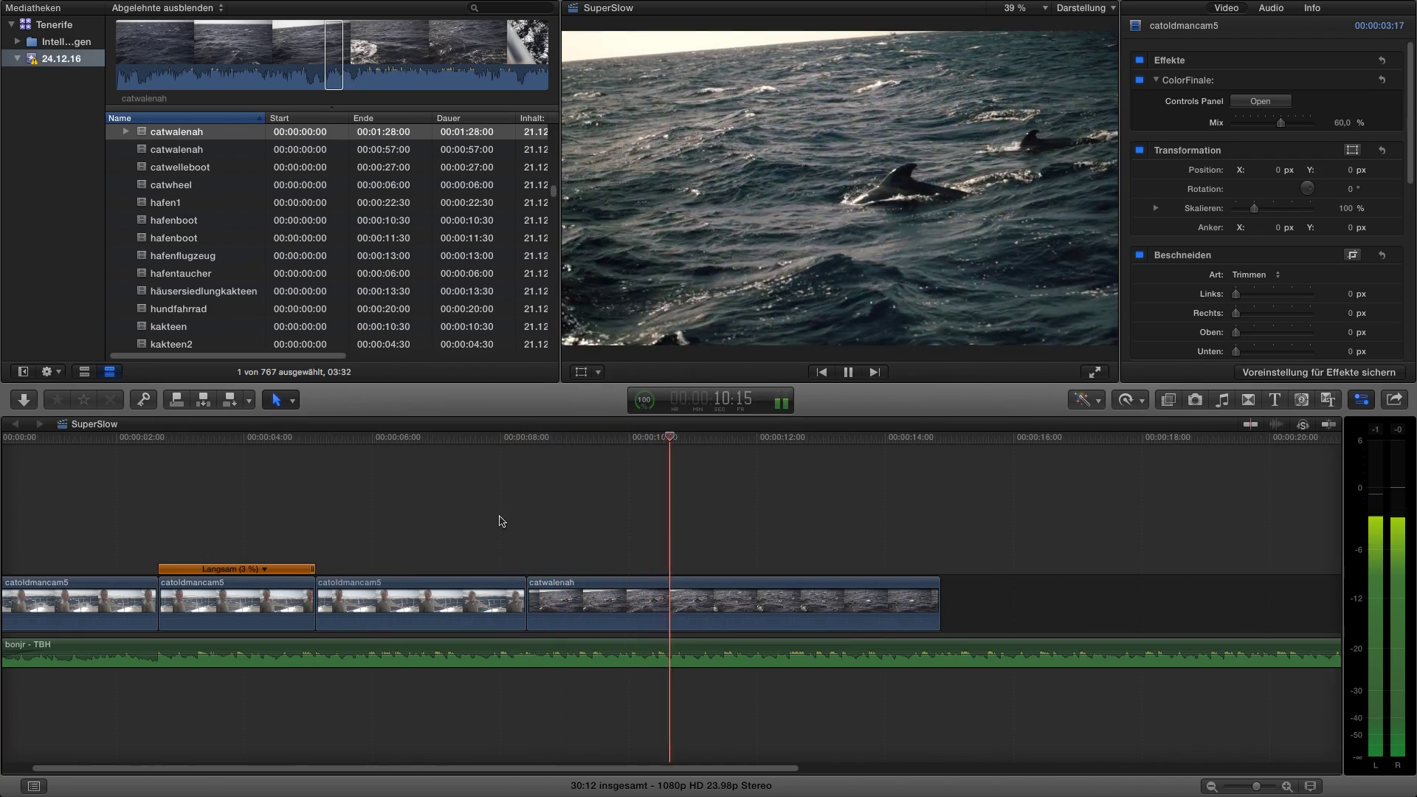
left_click(544, 508)
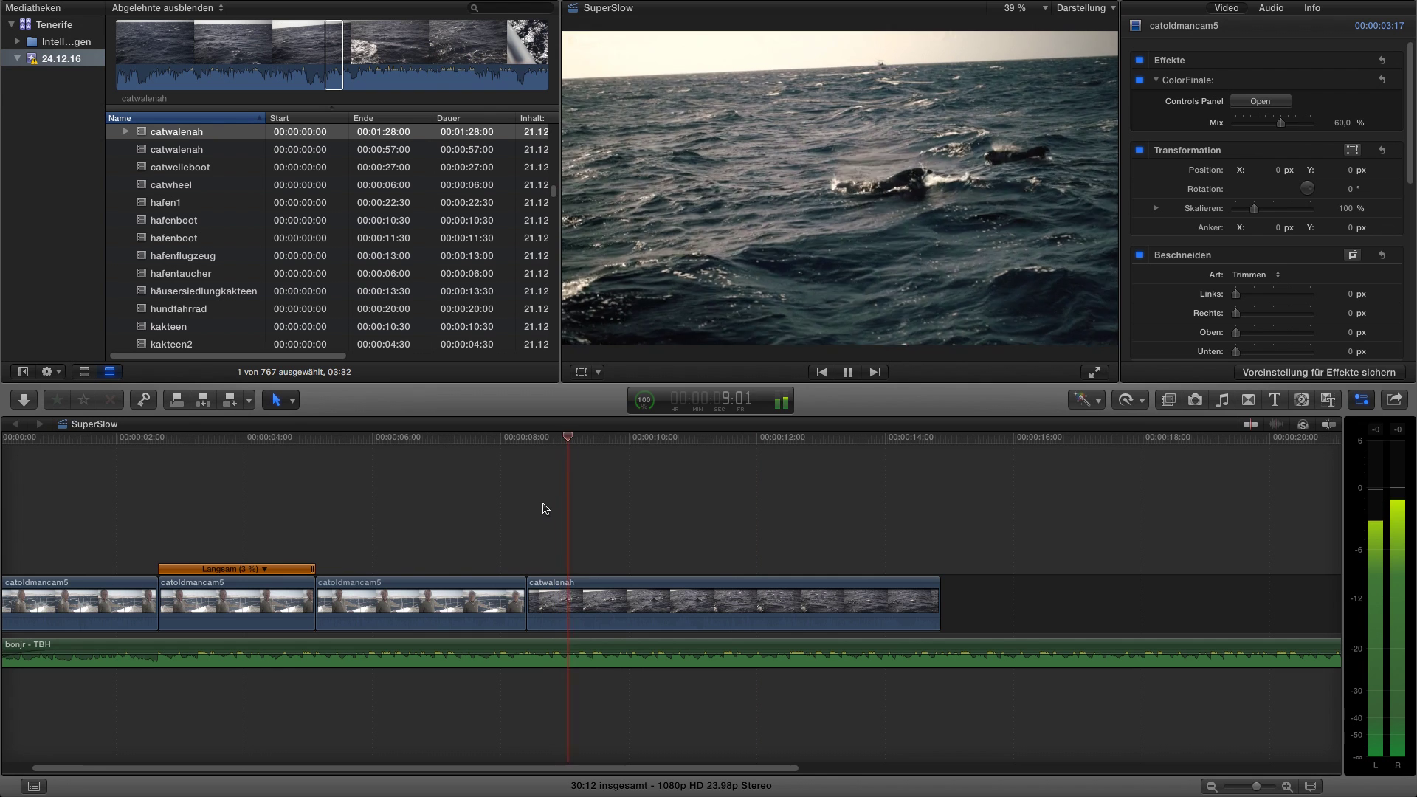
key("space")
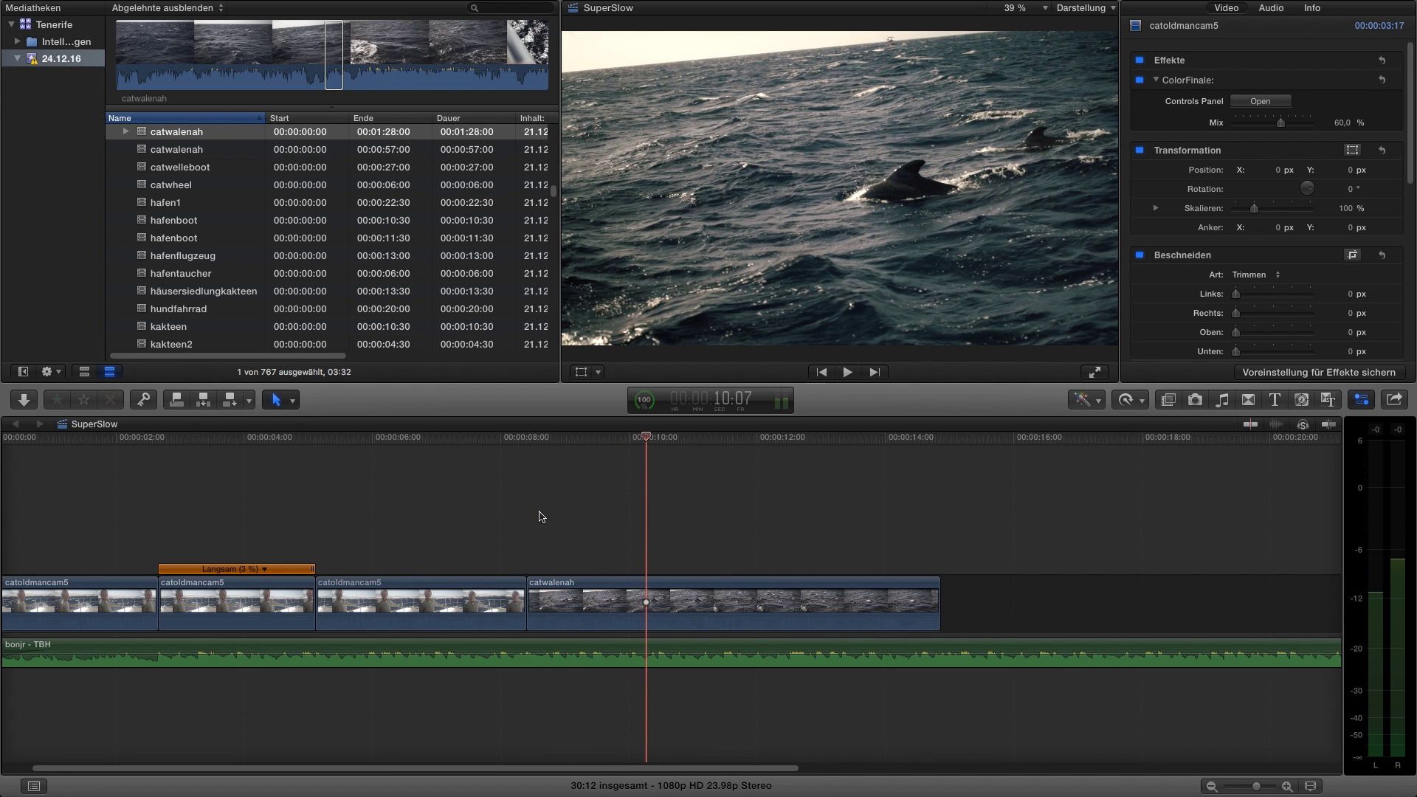
key("Right")
key("Right")
key("Right")
key("Right")
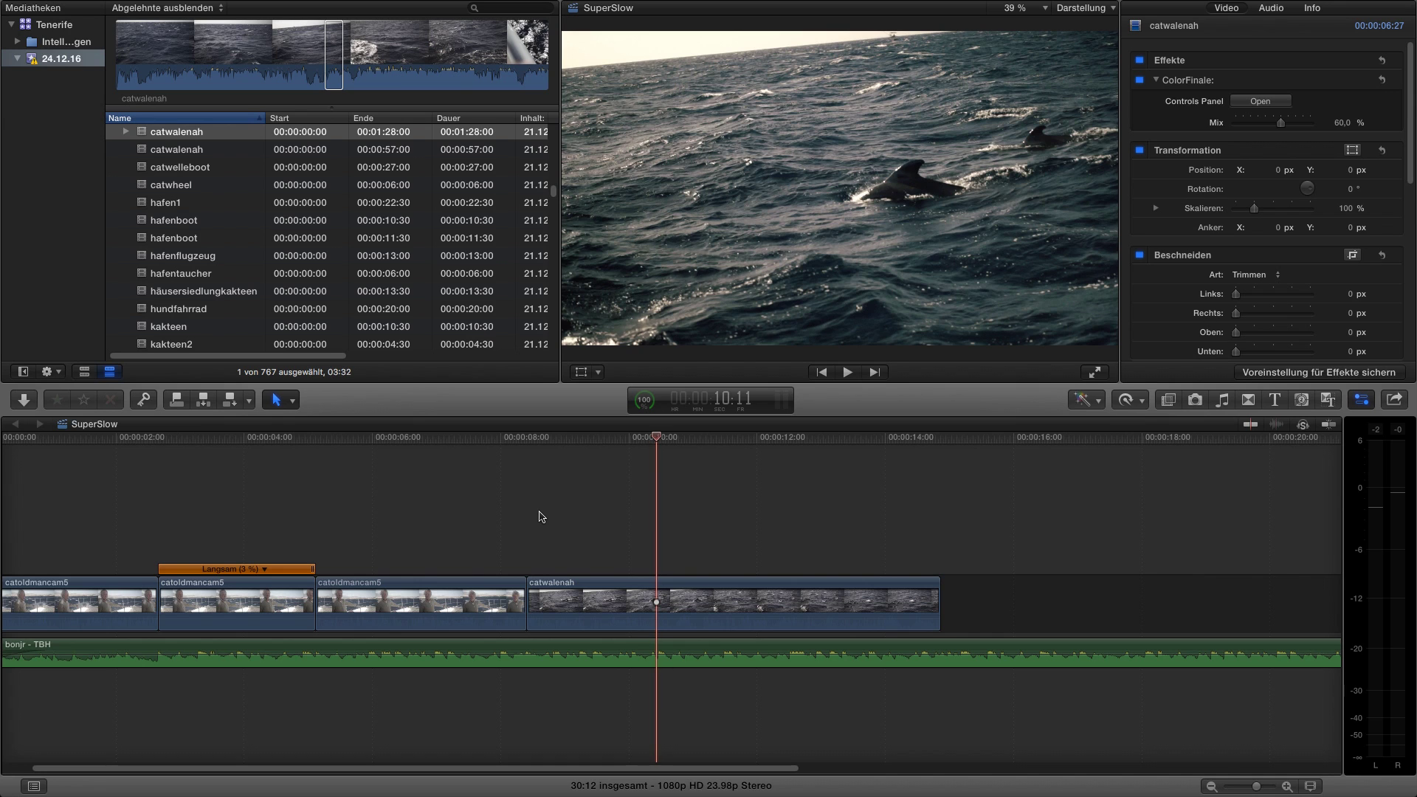
key("j")
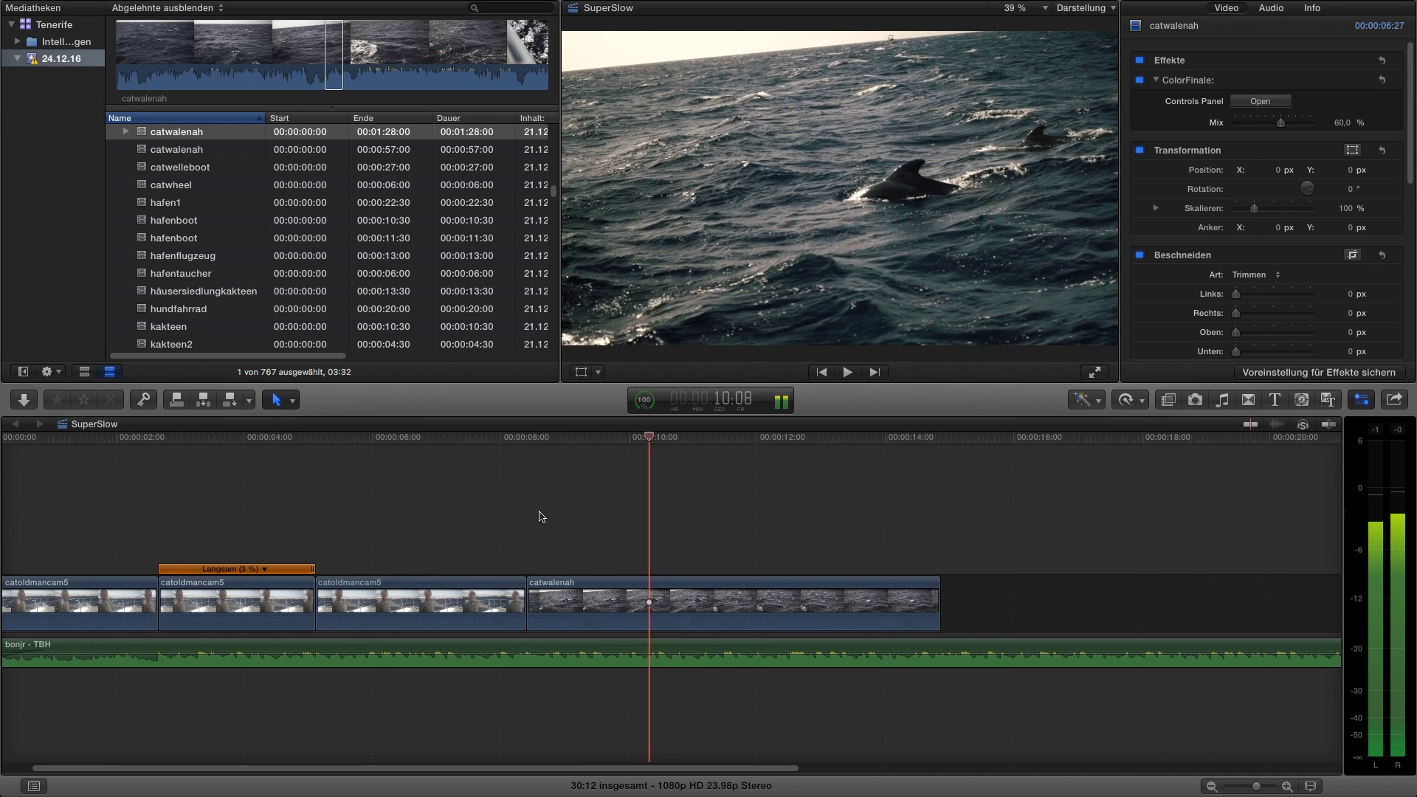
key("k")
key("l")
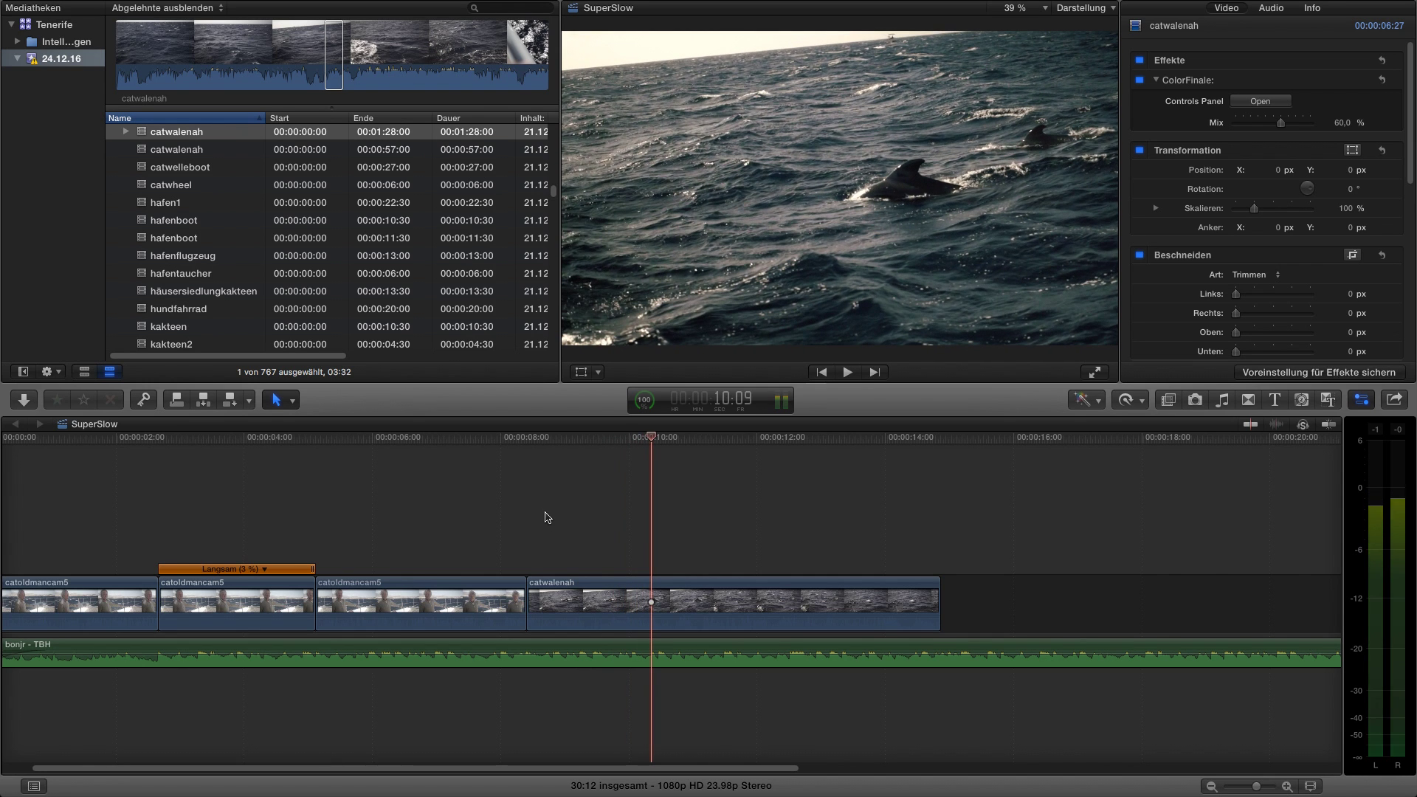
Step: Blade the catwalenah whale clip at 10:01 and 10:05 and select the four-frame sliver
left_click(1287, 786)
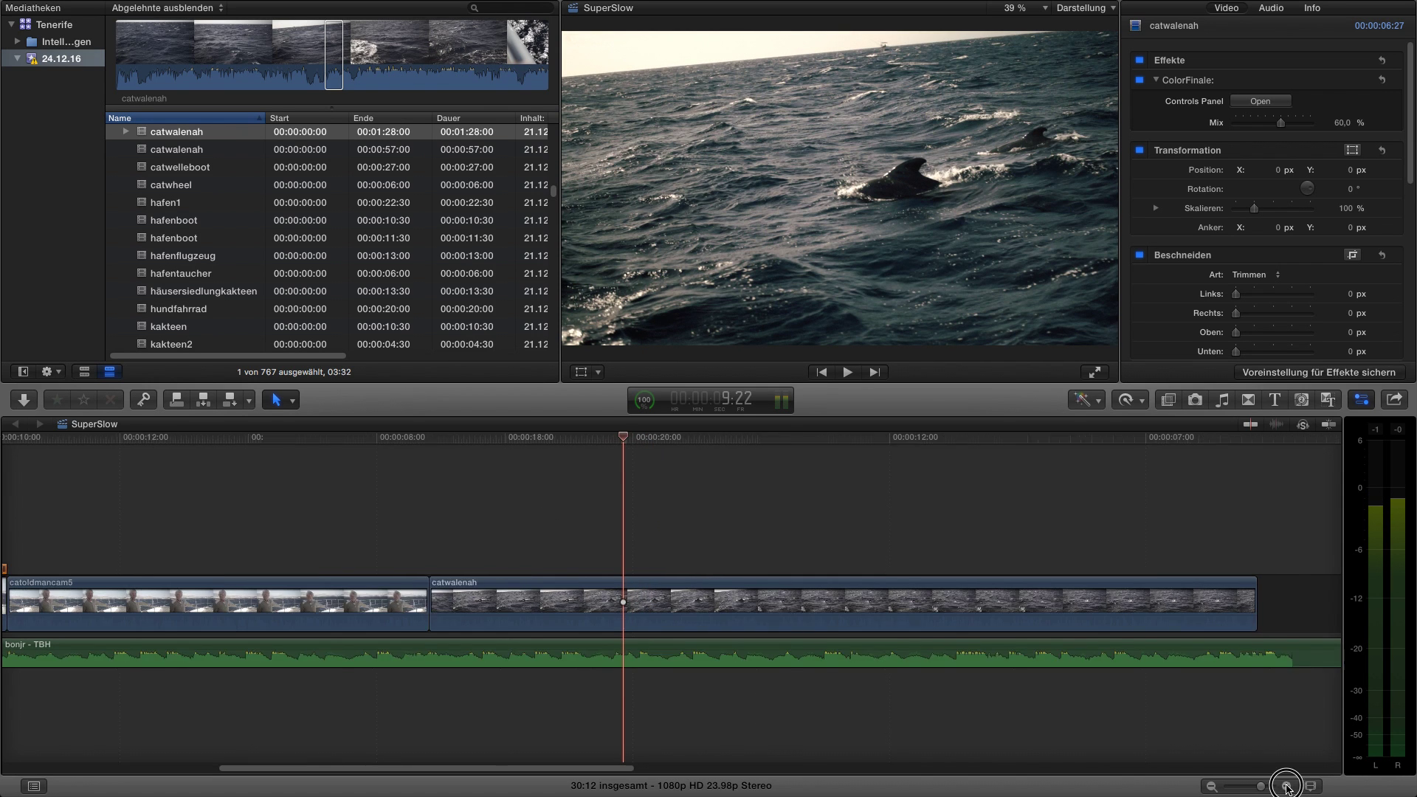
left_click(549, 550)
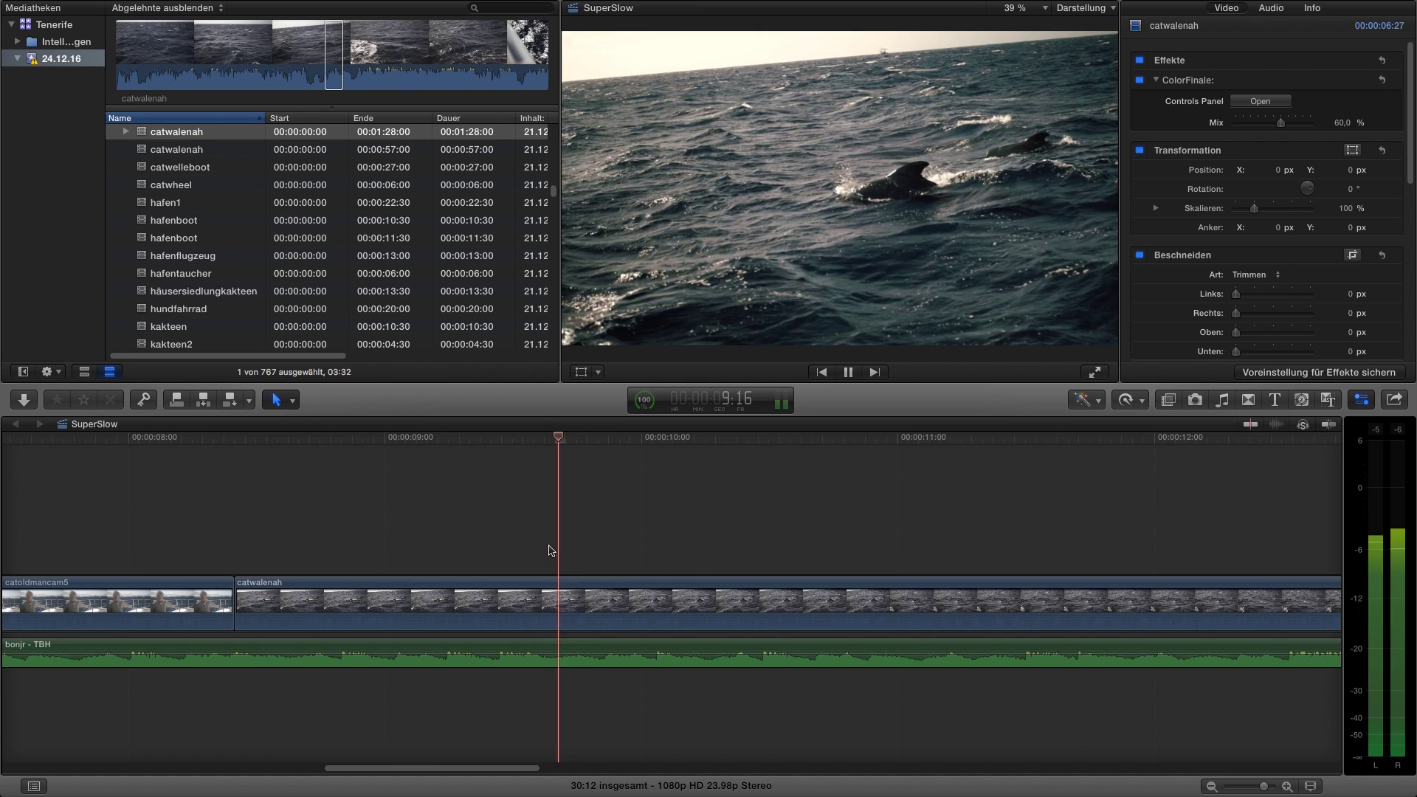
left_click(640, 555)
key("Right")
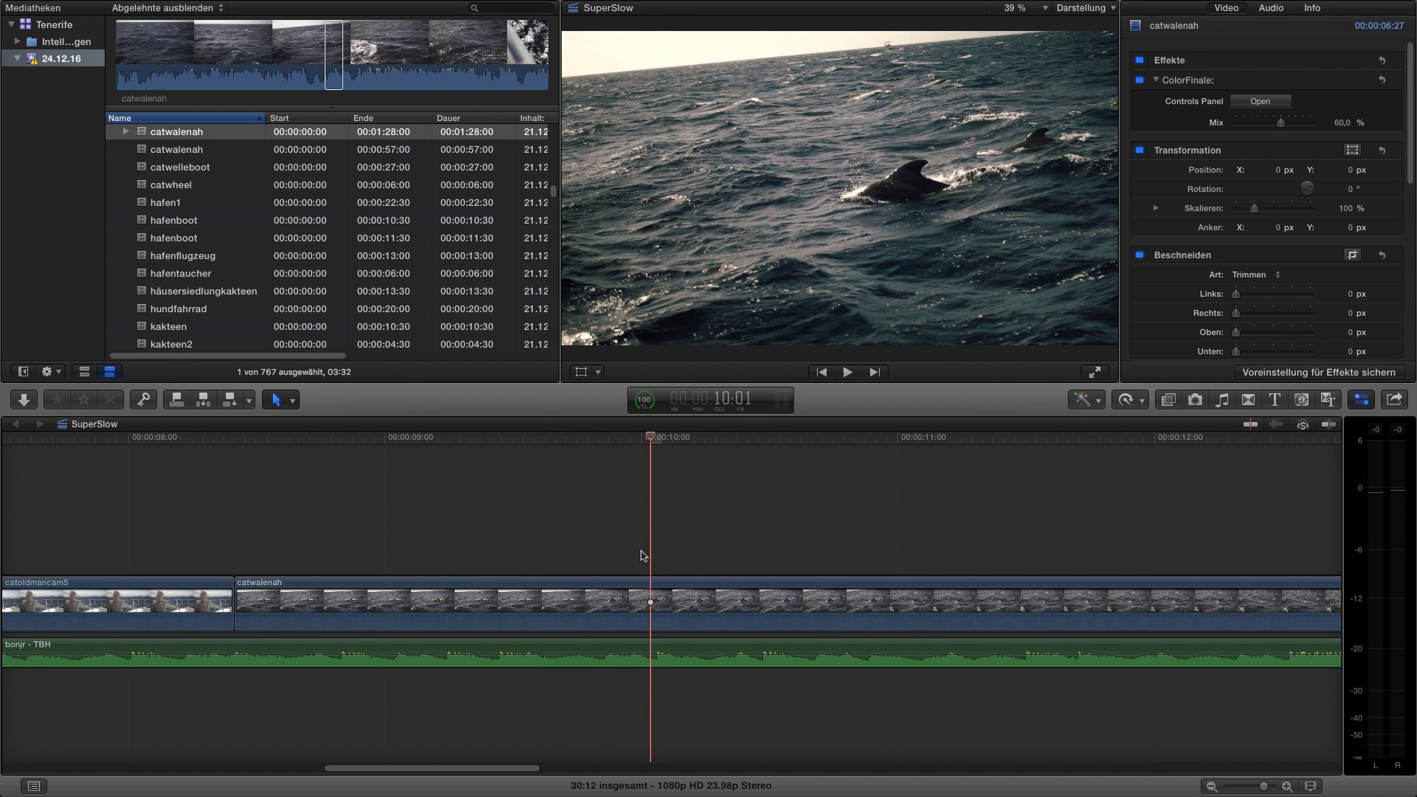
key("super+b")
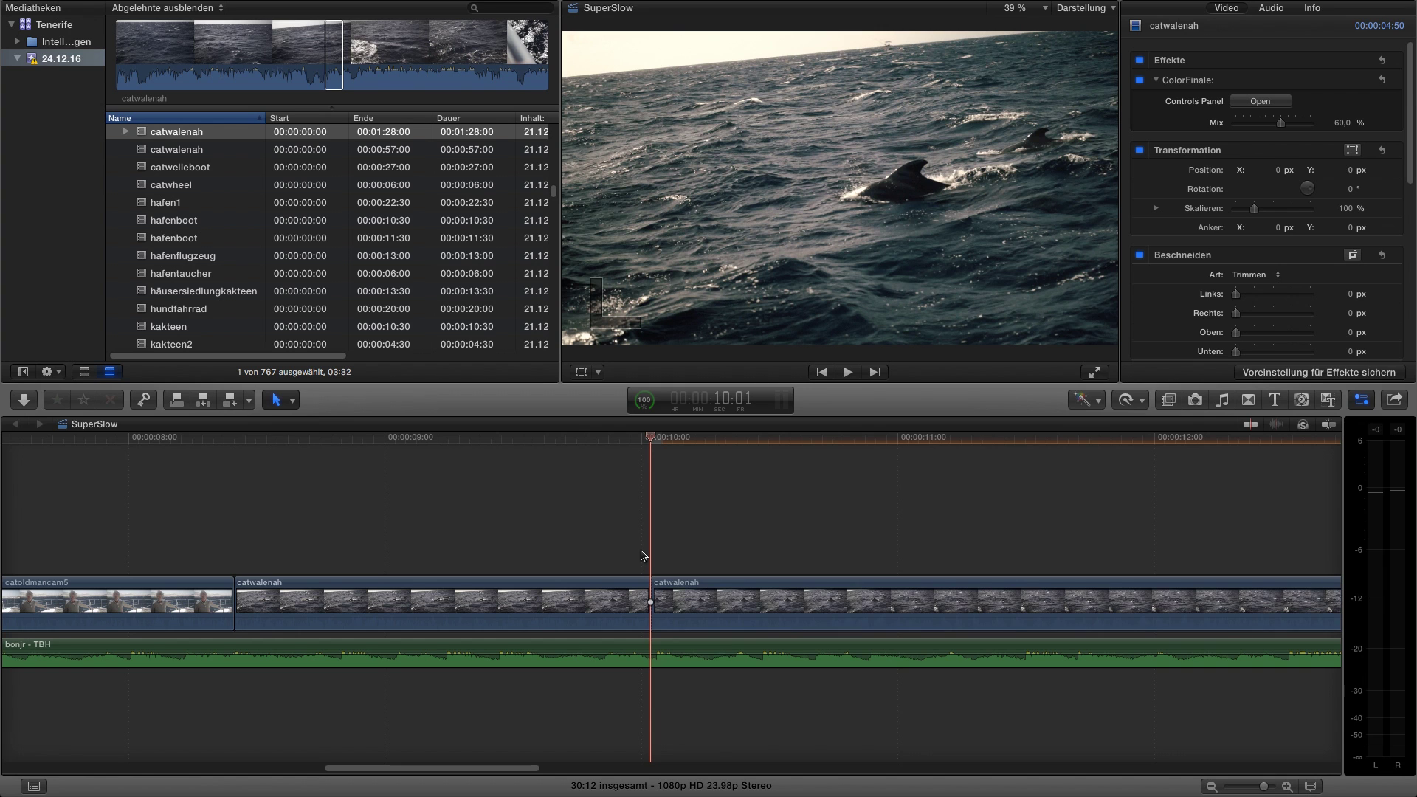
key("Right")
key("Right")
key("Right")
key("Right")
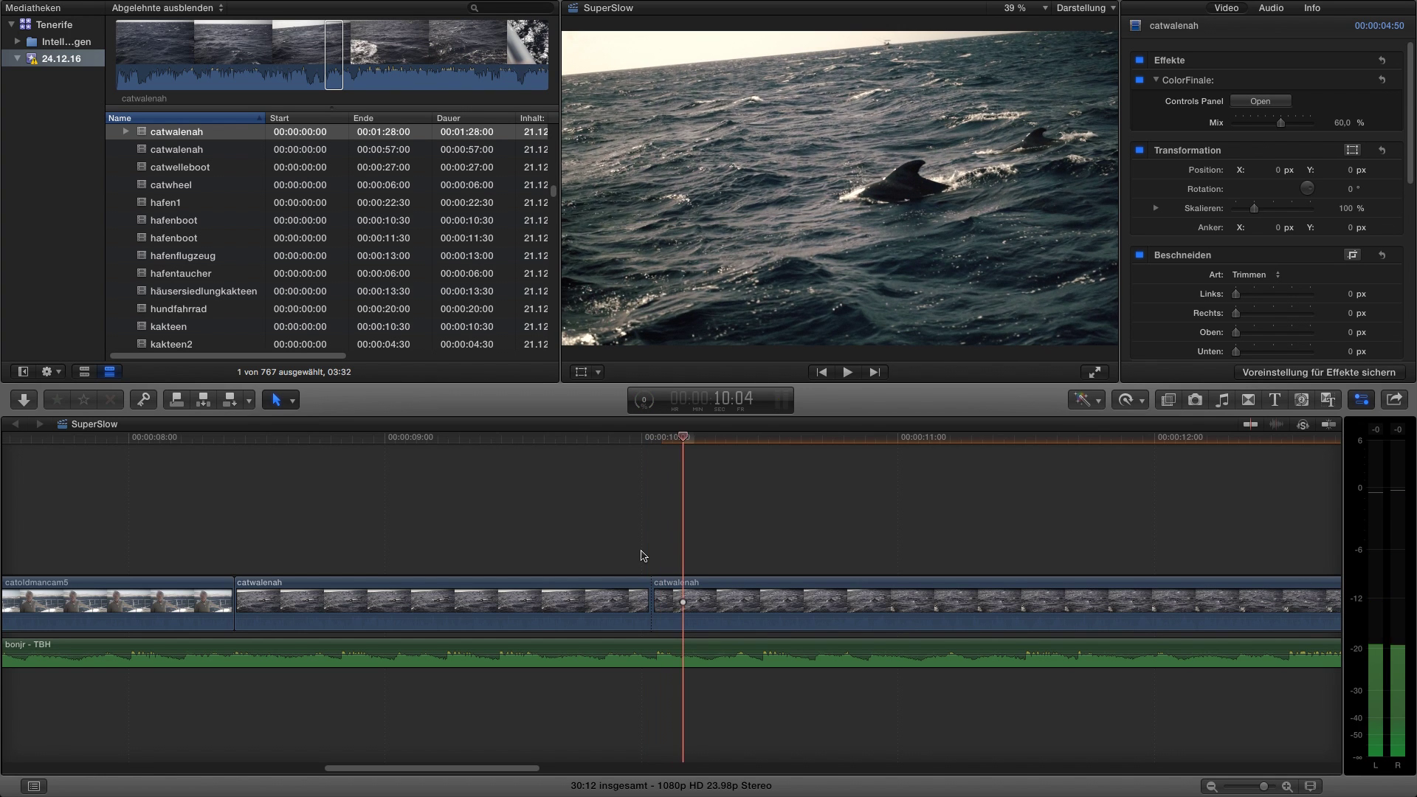
key("super+b")
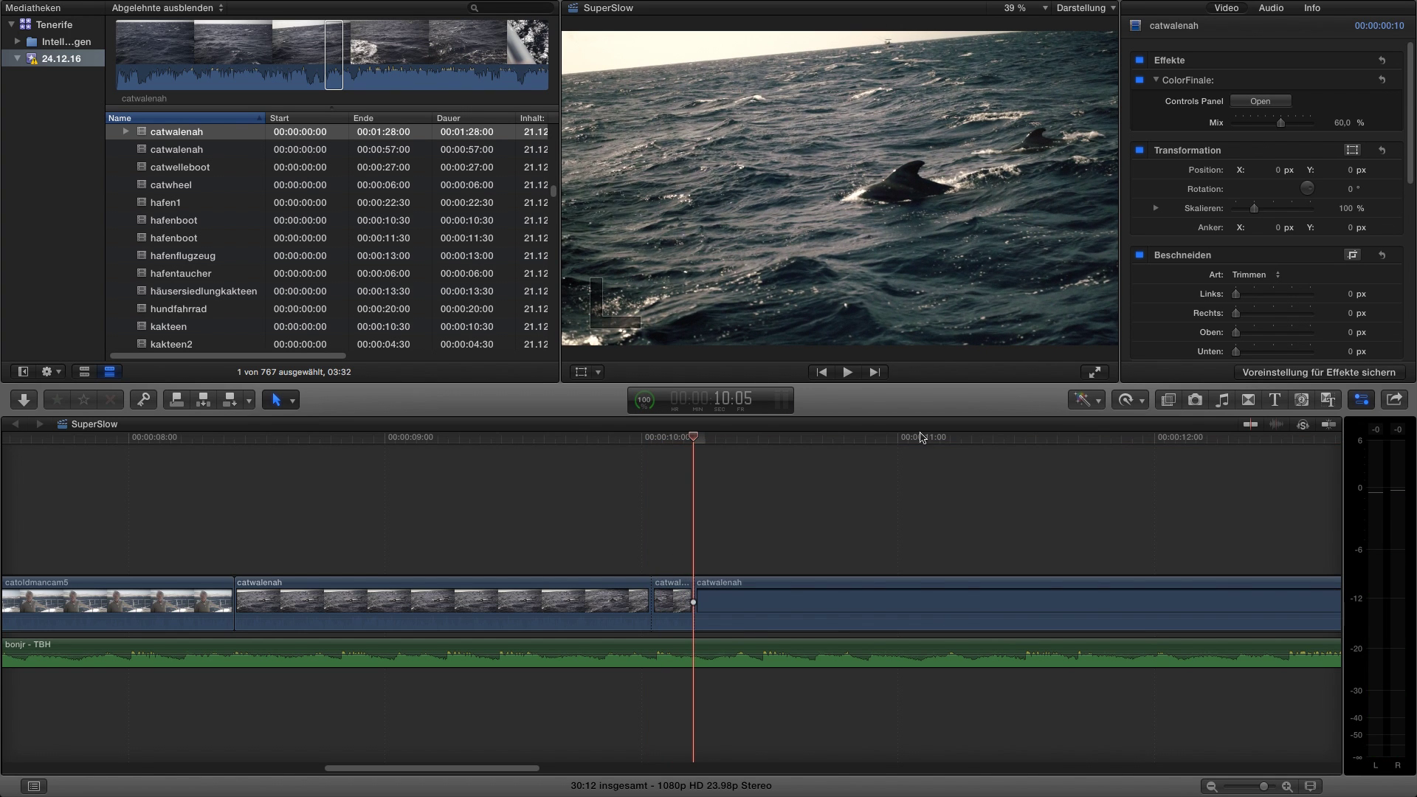
key("c")
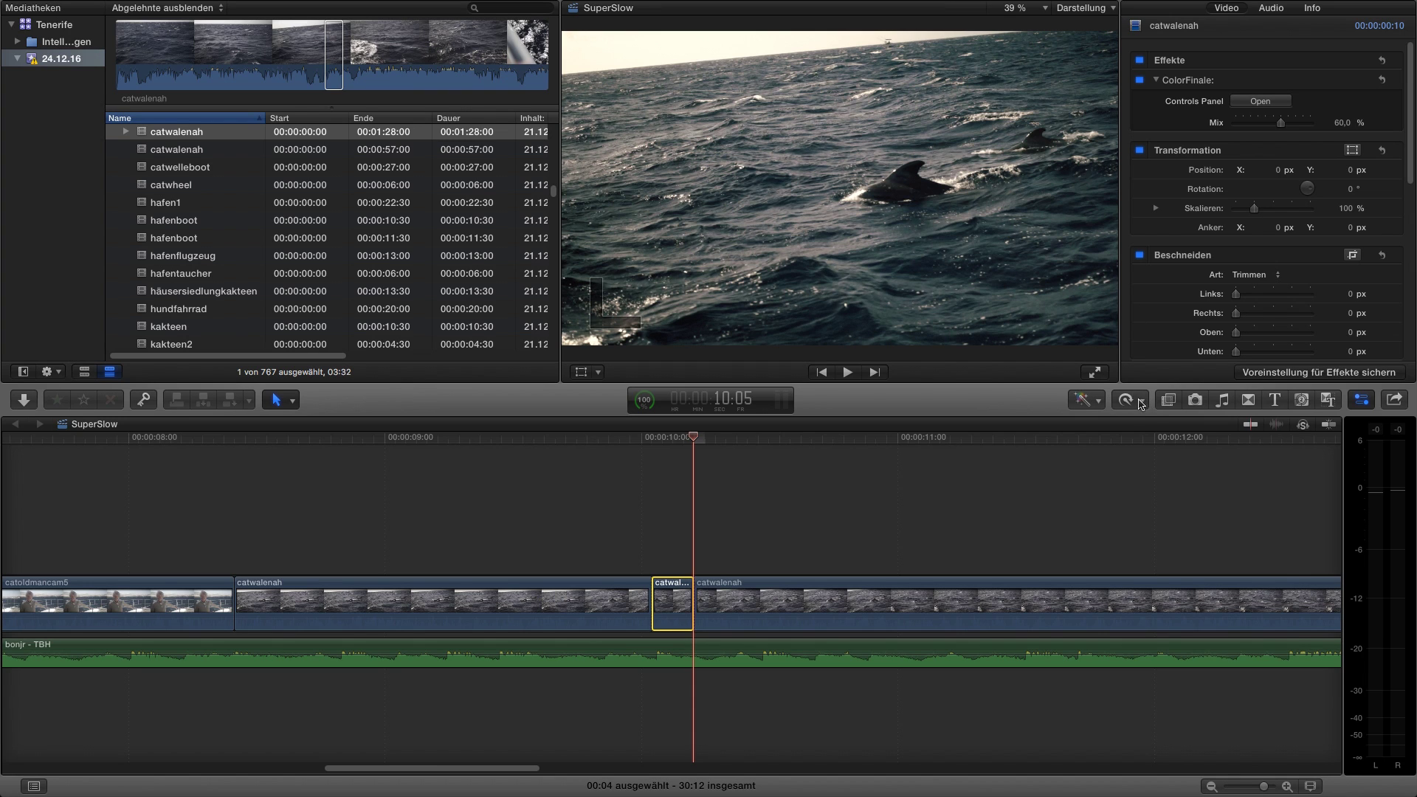
left_click(1141, 404)
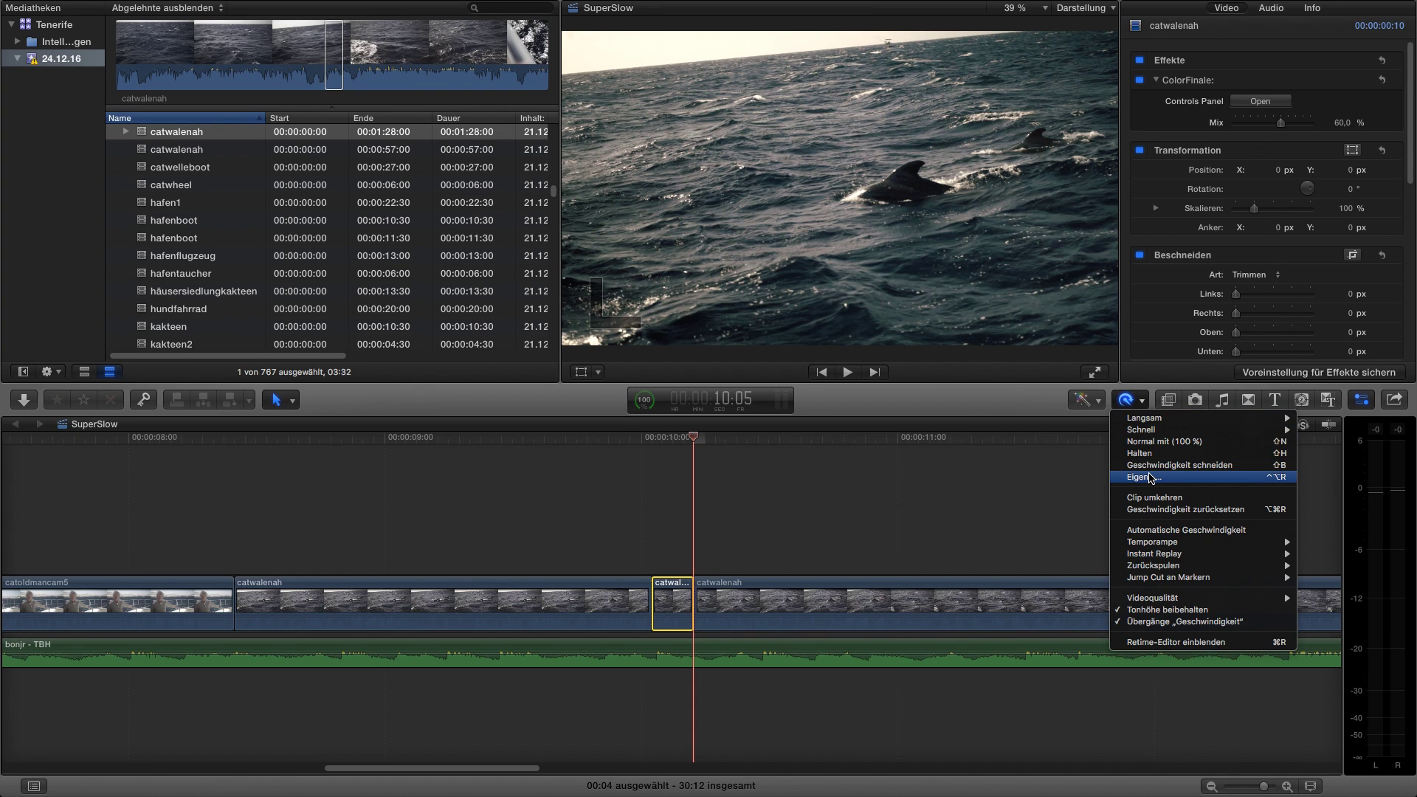
Step: Retime the whale sliver to a custom 4% speed and play it back
left_click(1151, 478)
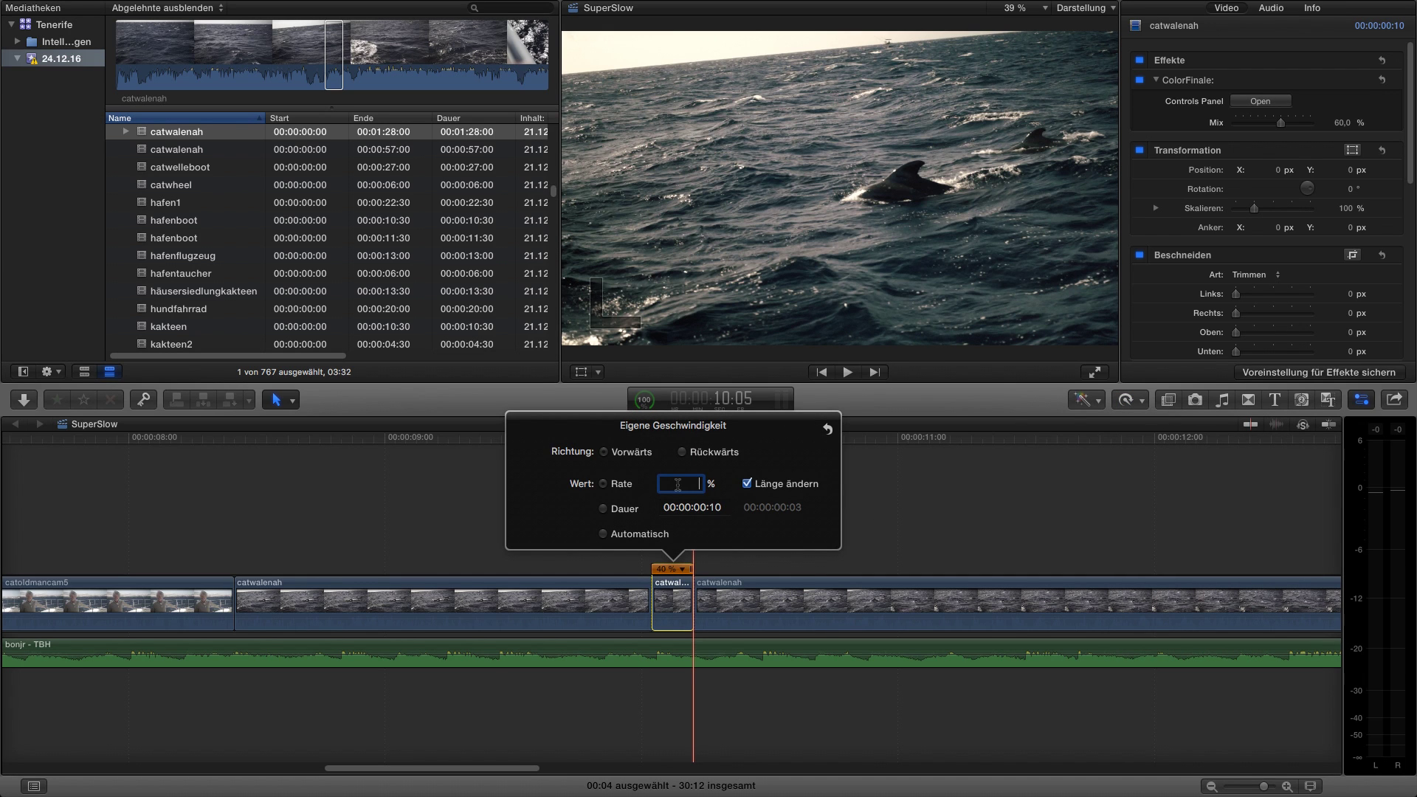
type("4")
key("Return")
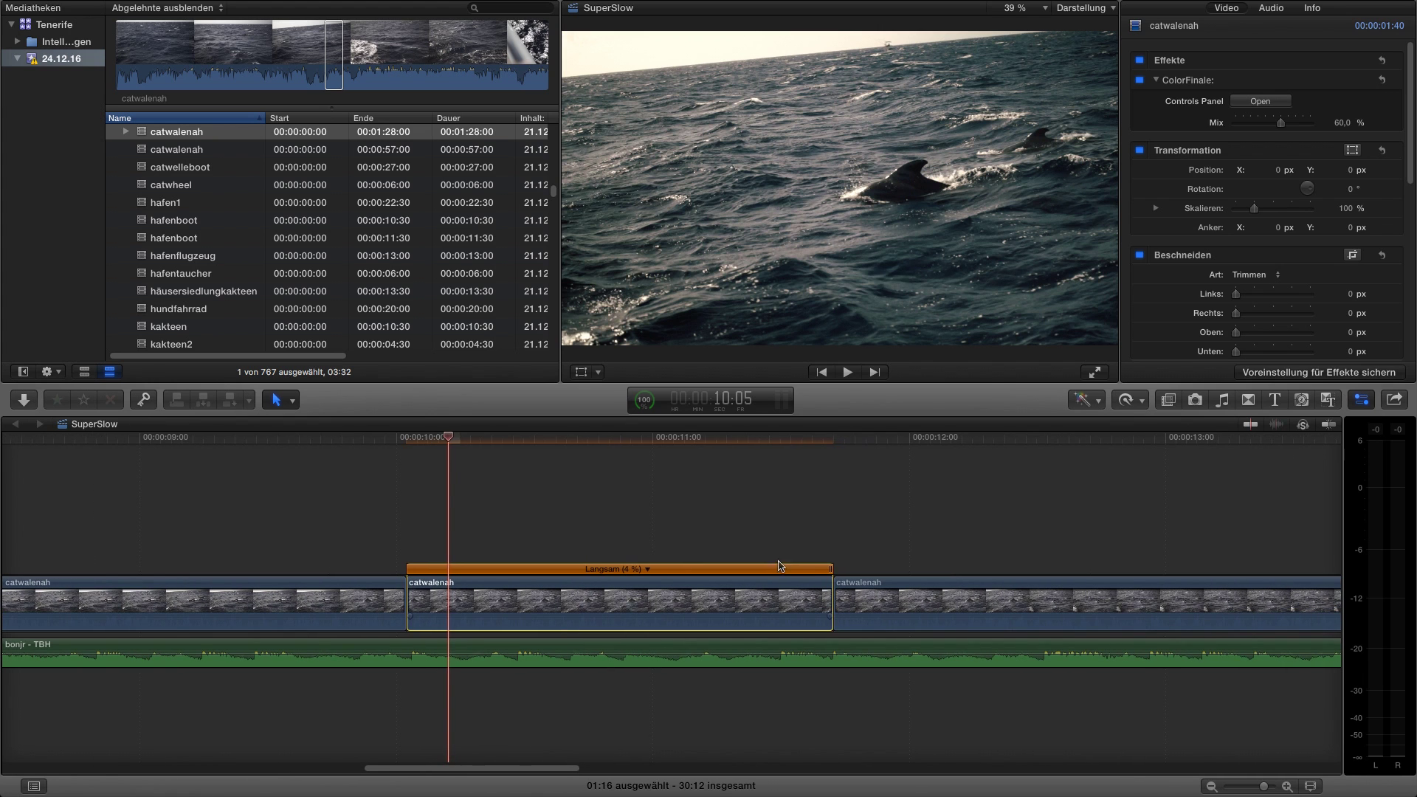
key("space")
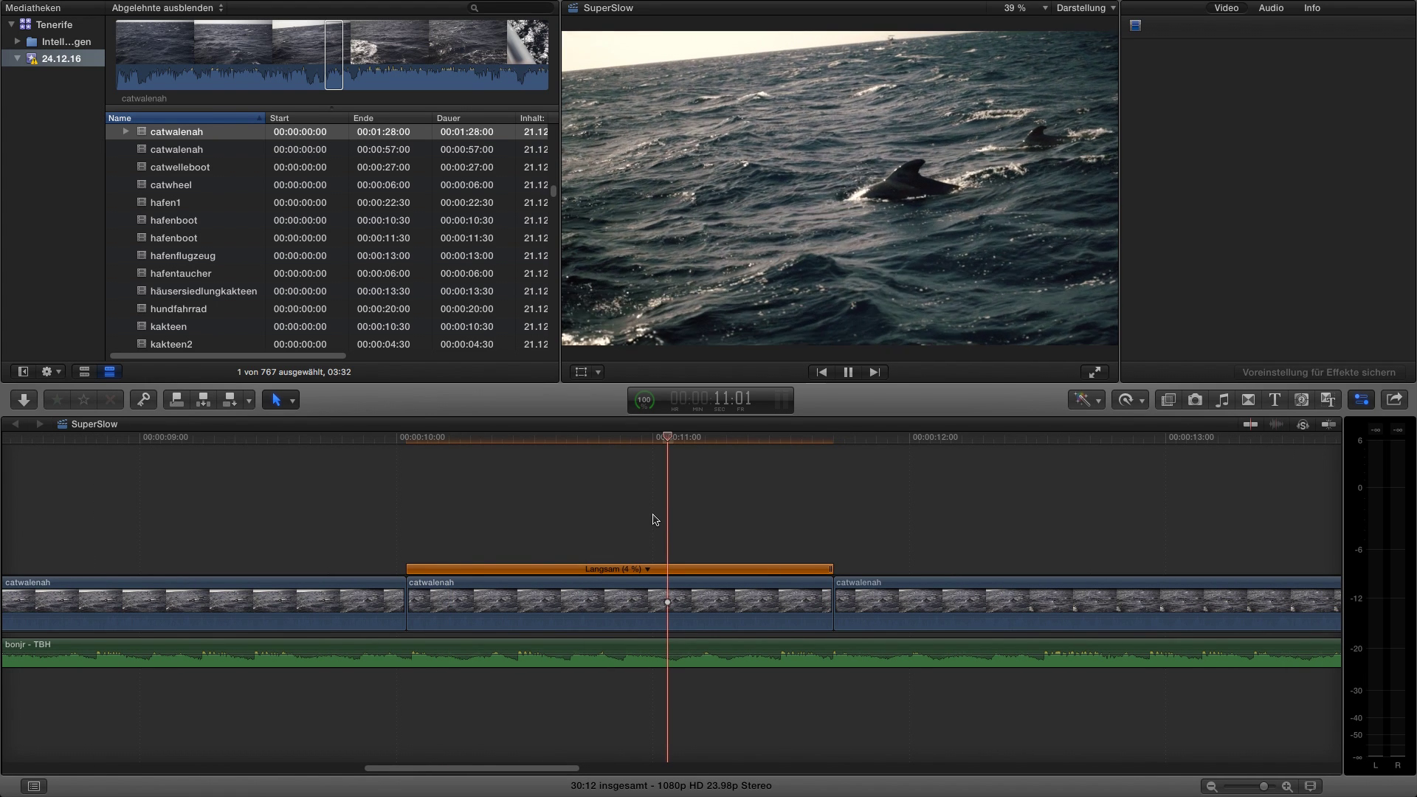
left_click(686, 511)
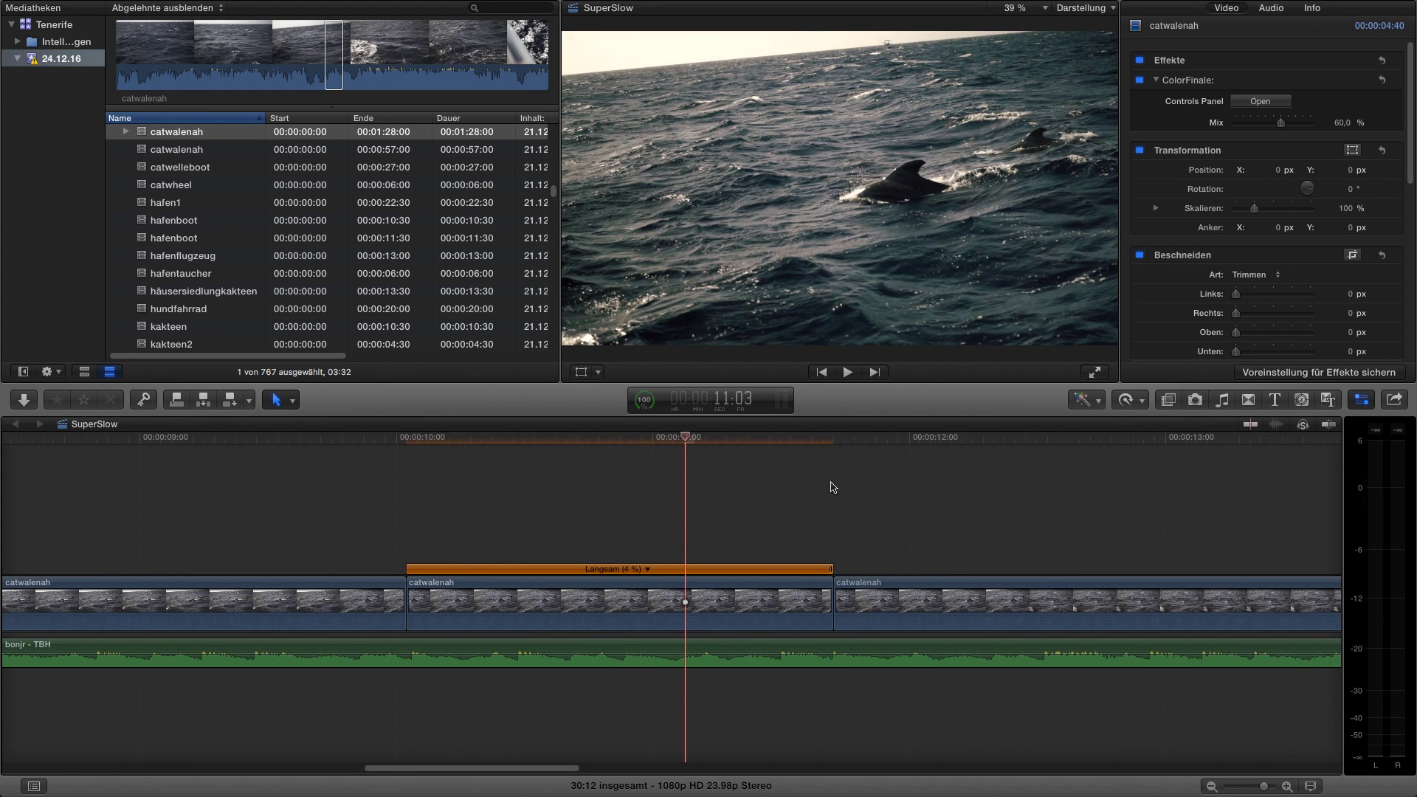
Step: Set the whale sliver's retime video quality to Optical Flow
left_click(532, 593)
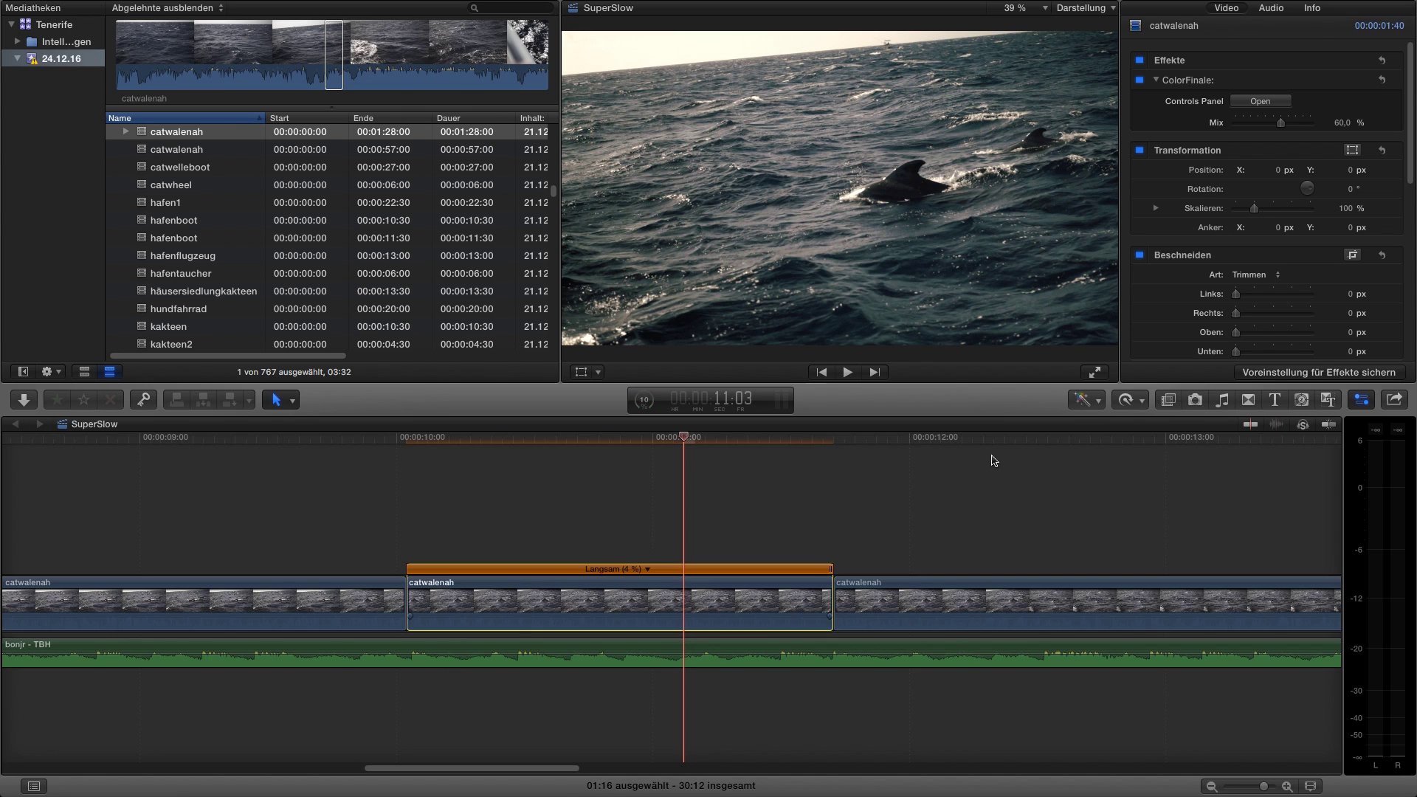
left_click(1142, 403)
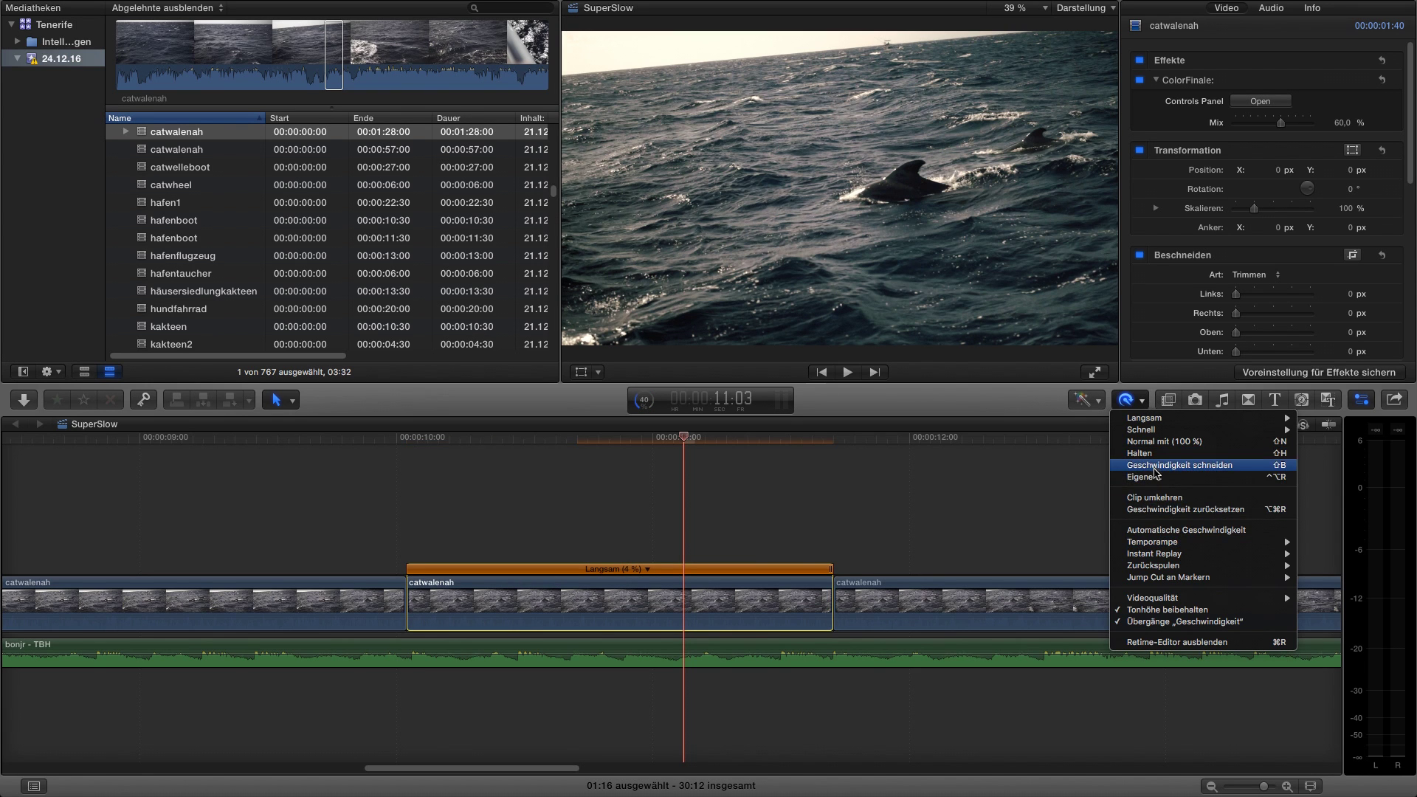
mouse_move(1153, 600)
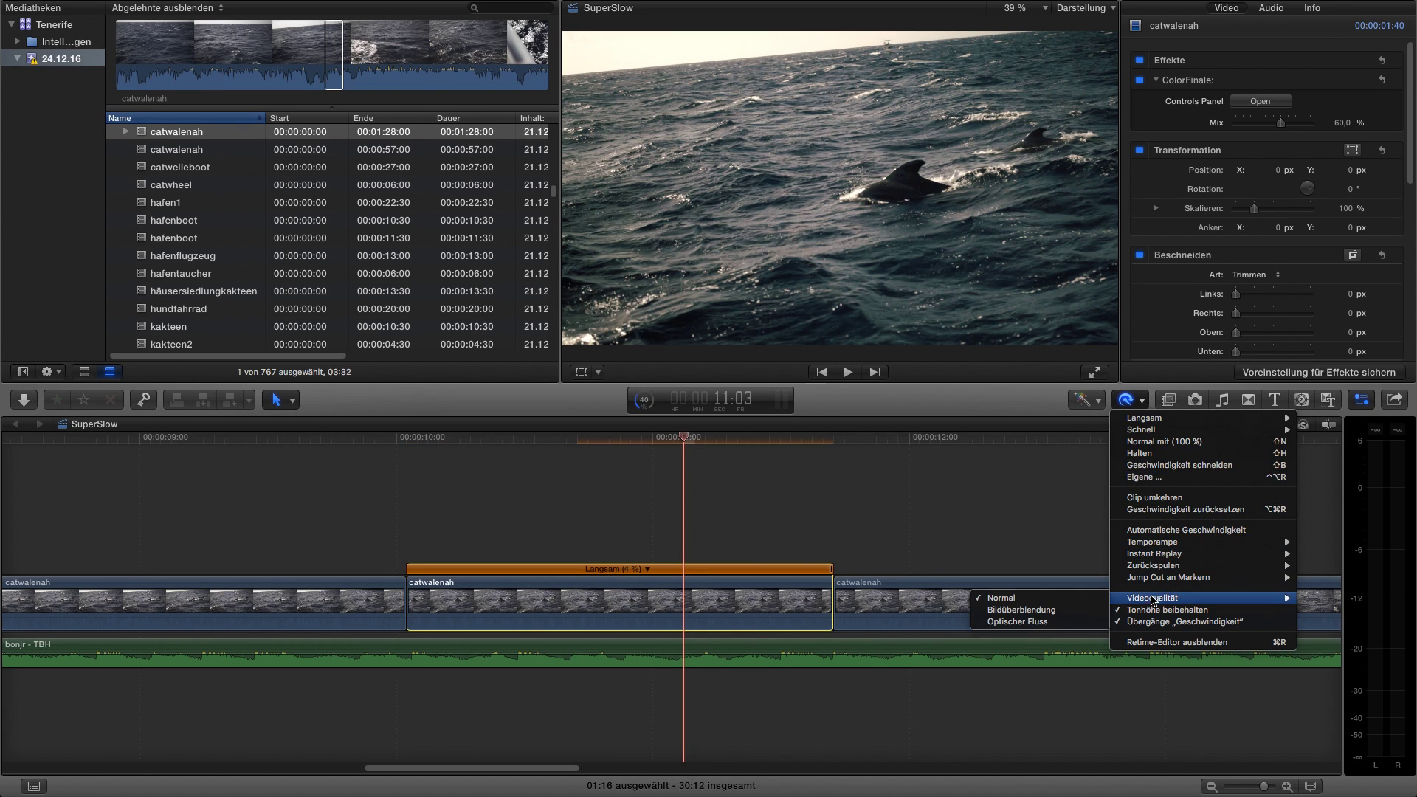
left_click(1028, 610)
Step: Fit the whole project in the timeline and play the edit from the start
left_click(1211, 787)
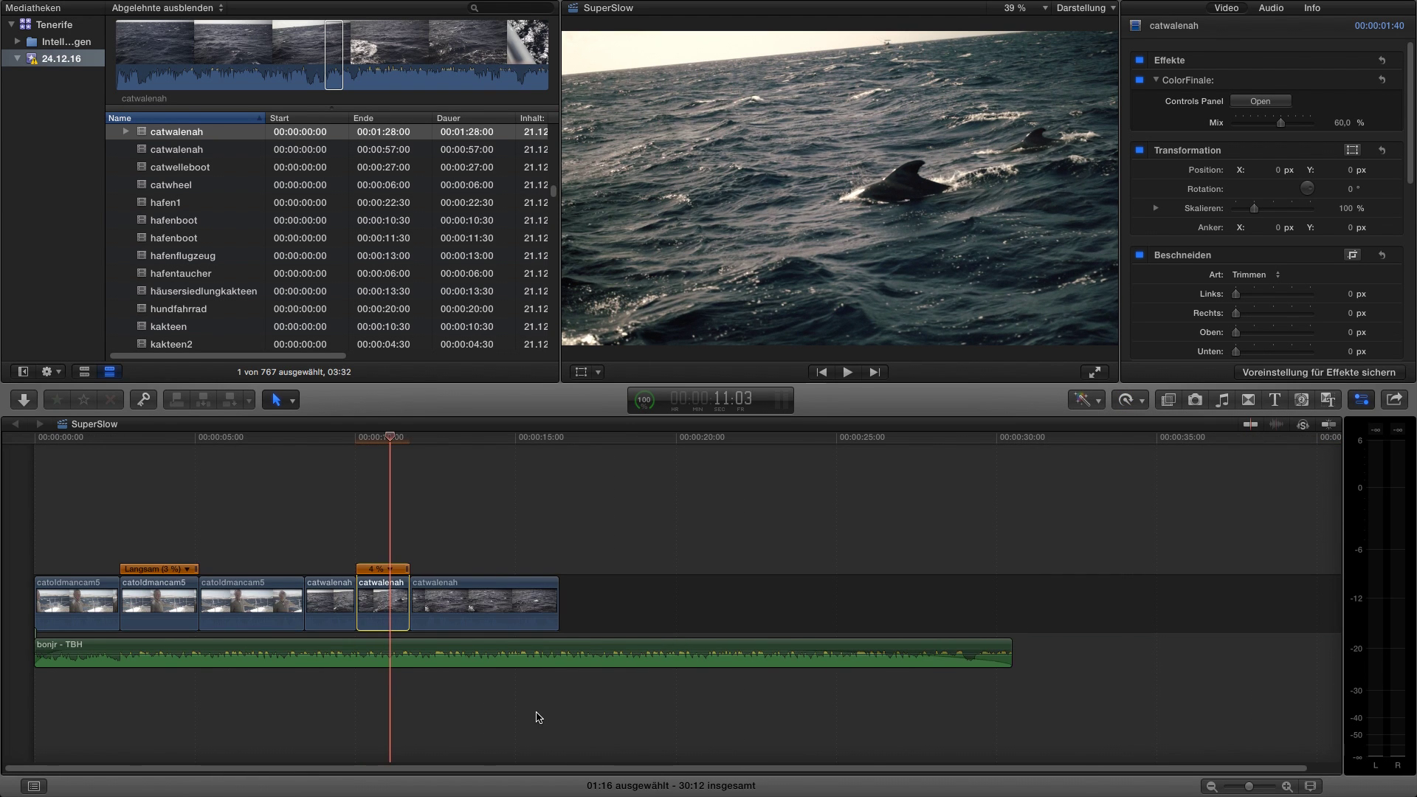
left_click(28, 508)
key("super+equal")
key("space")
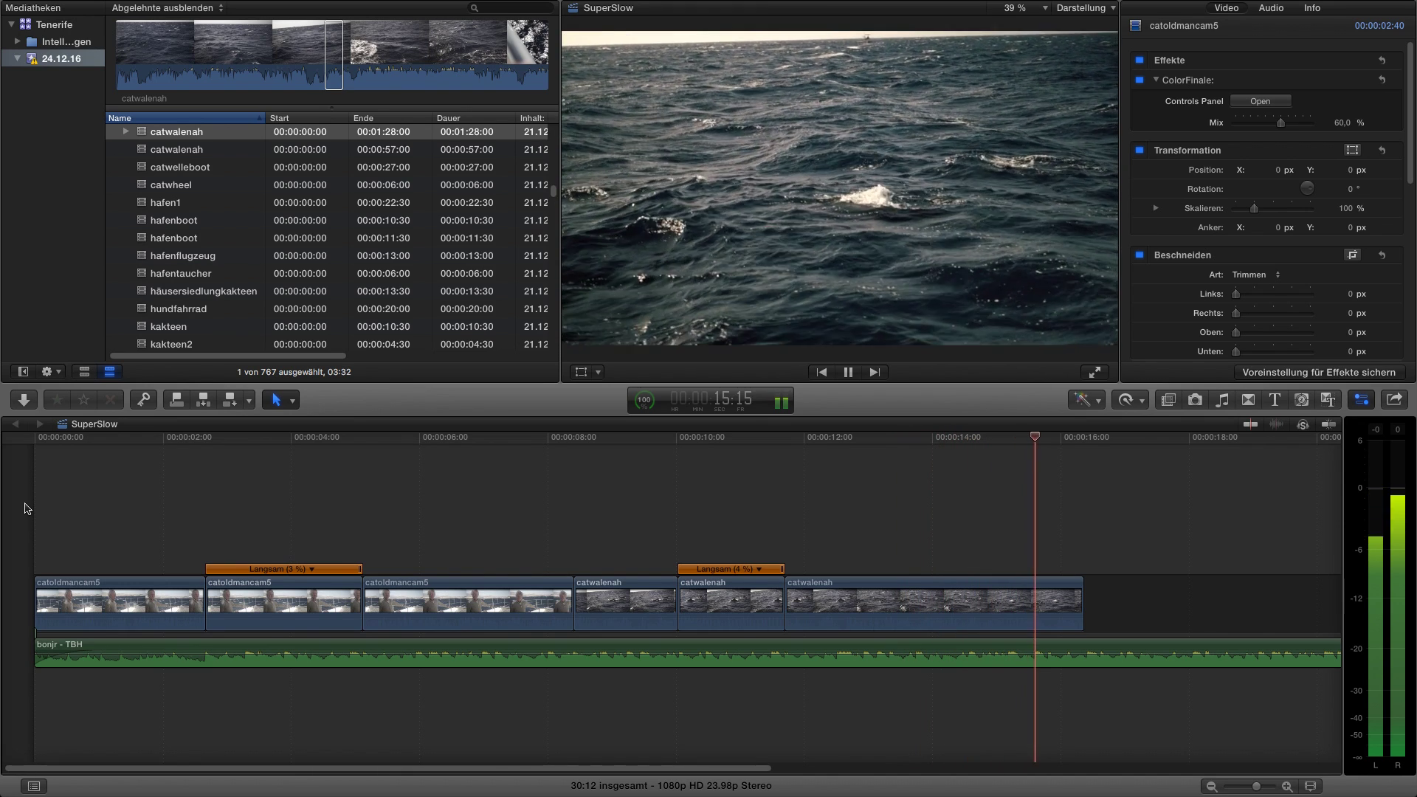
key("space")
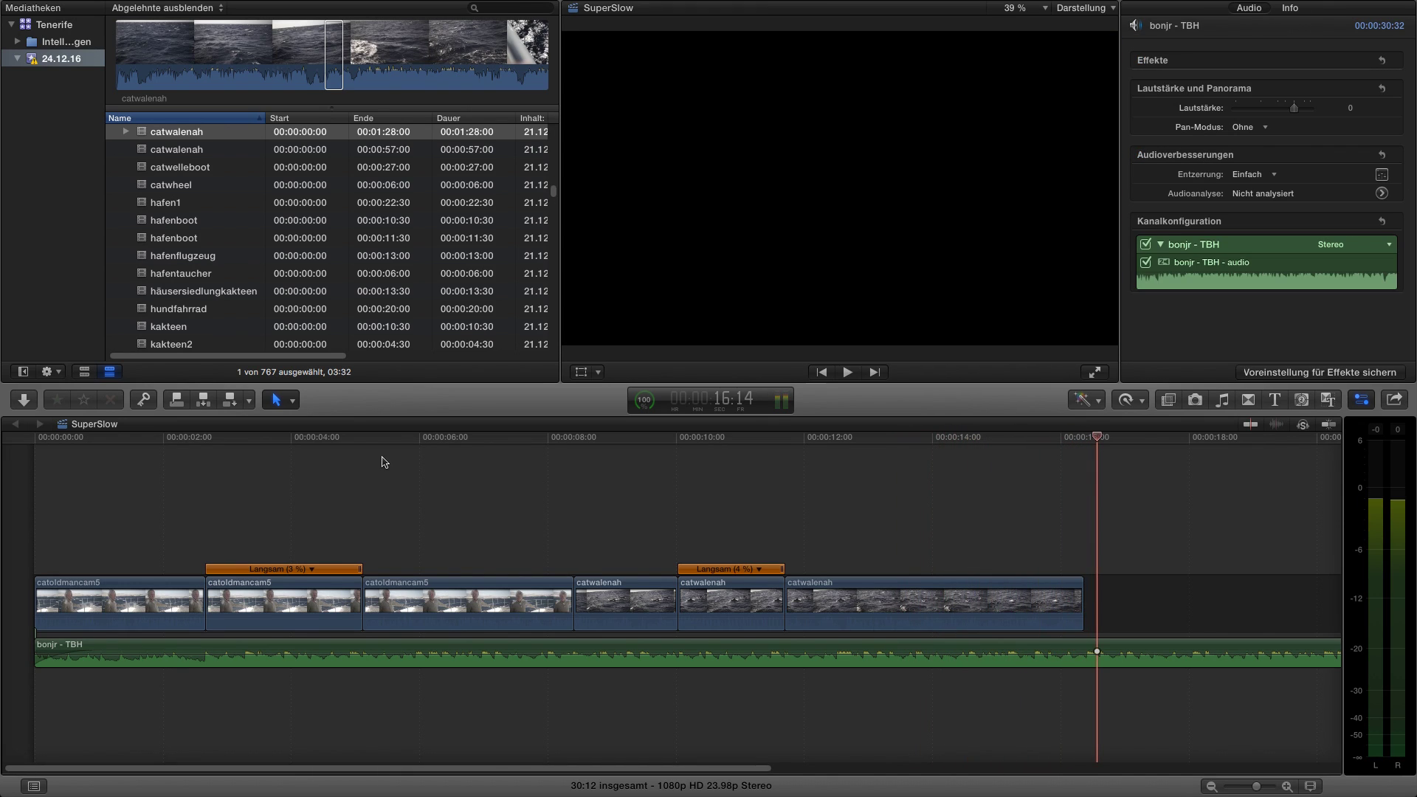